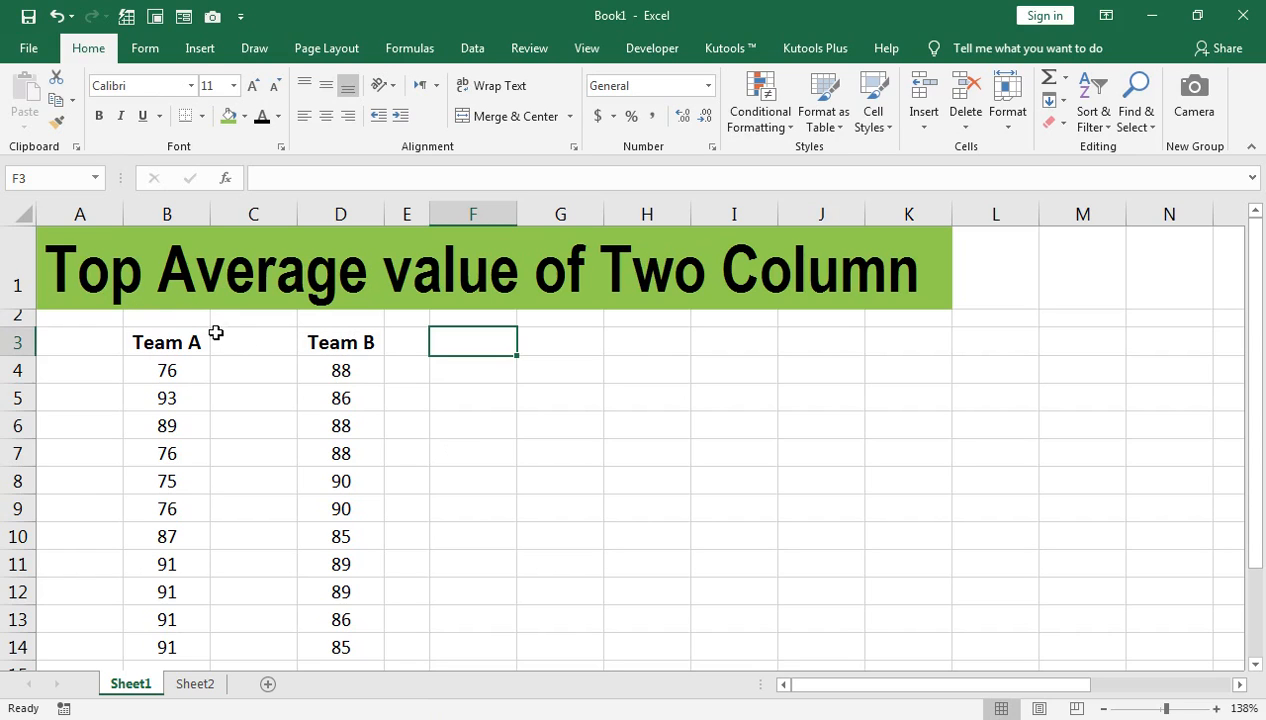
{"action": "left_click", "coordinate": [193, 684]}
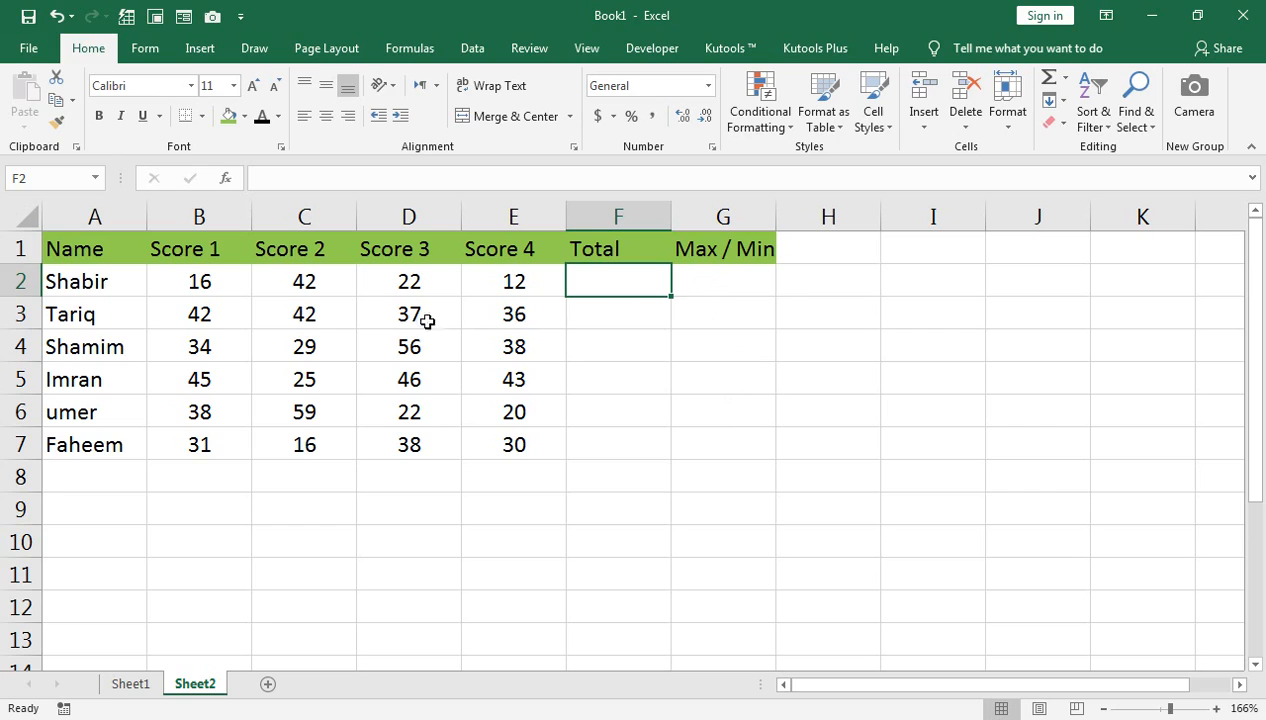
{"action": "left_click", "coordinate": [138, 688]}
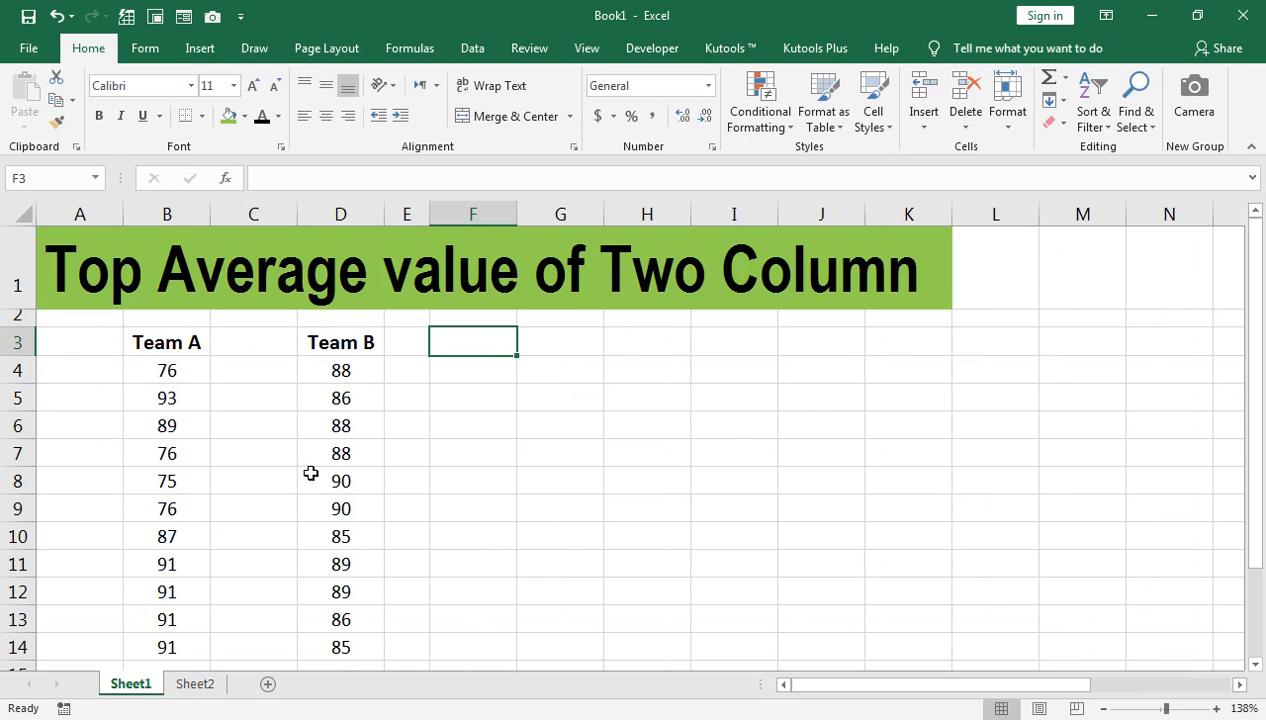
{"action": "left_click", "coordinate": [200, 686]}
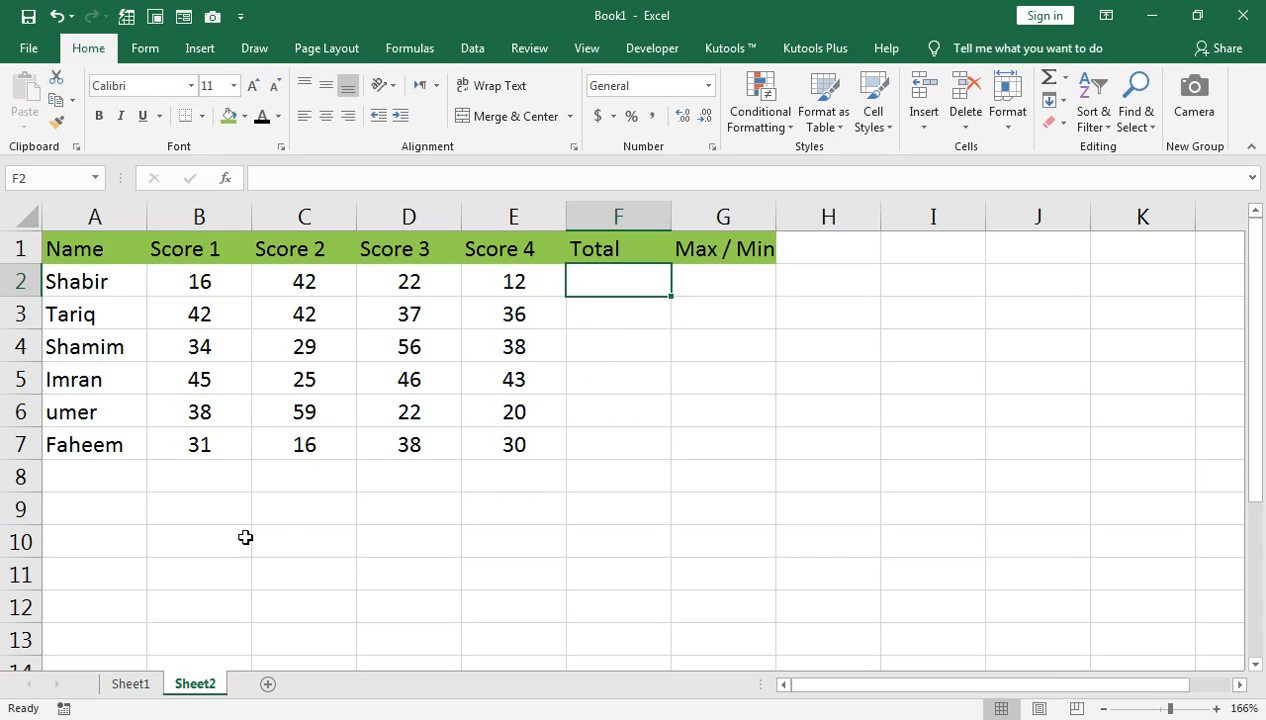
In cell F4 of Sheet1, start an AVERAGE formula with MAX(B4:B14) as the first argument and begin another MAX function as the second.
{"action": "left_click", "coordinate": [140, 686]}
{"action": "left_click", "coordinate": [476, 375]}
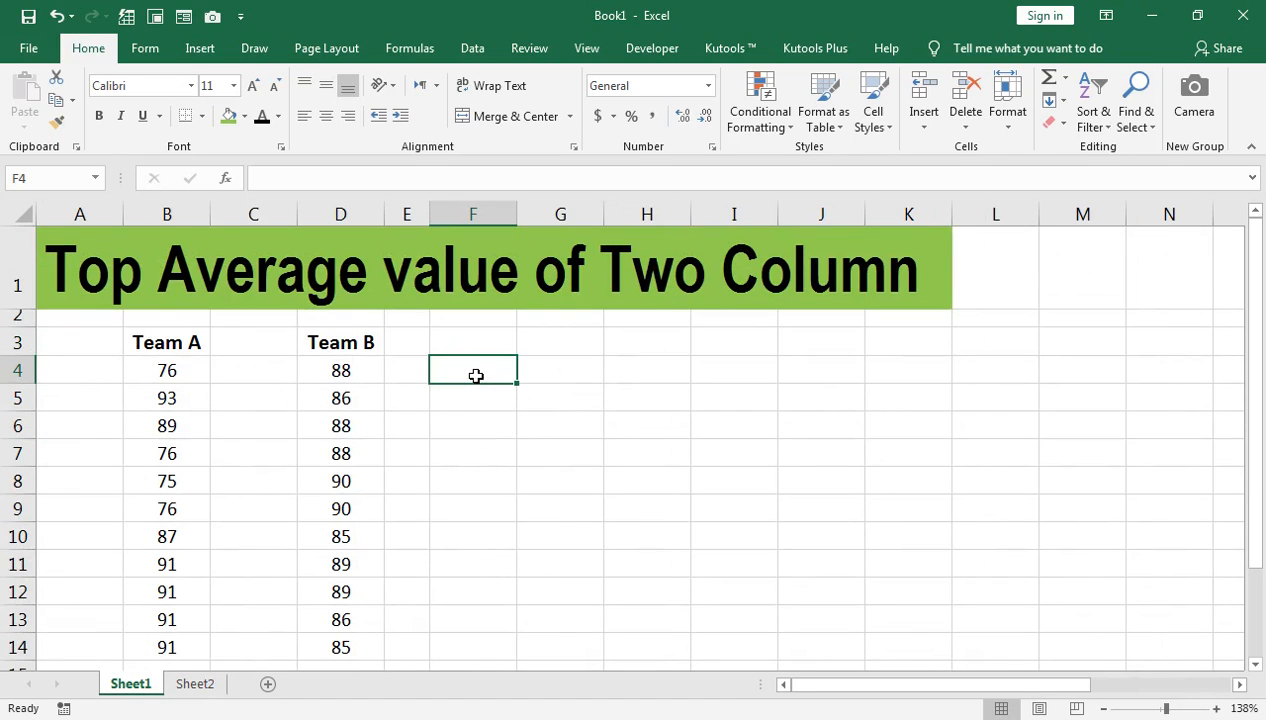
{"action": "type", "text": "=av"}
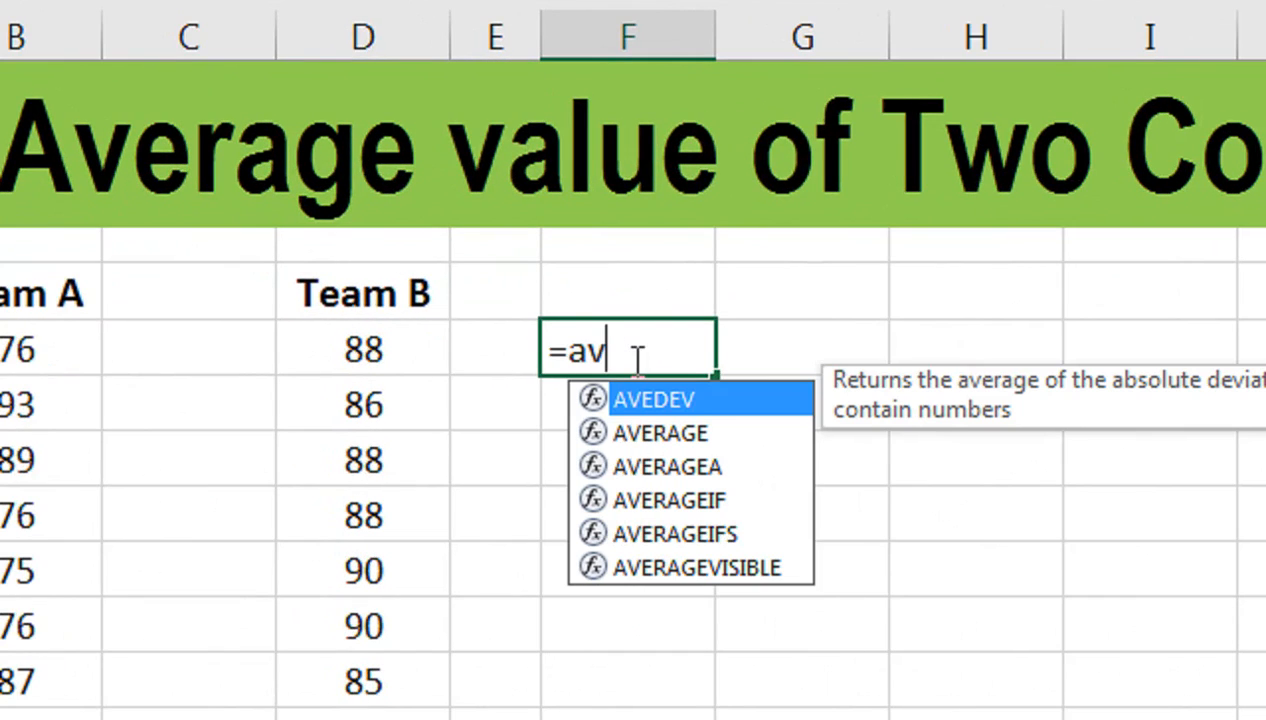
{"action": "key", "text": "Down"}
{"action": "key", "text": "Tab"}
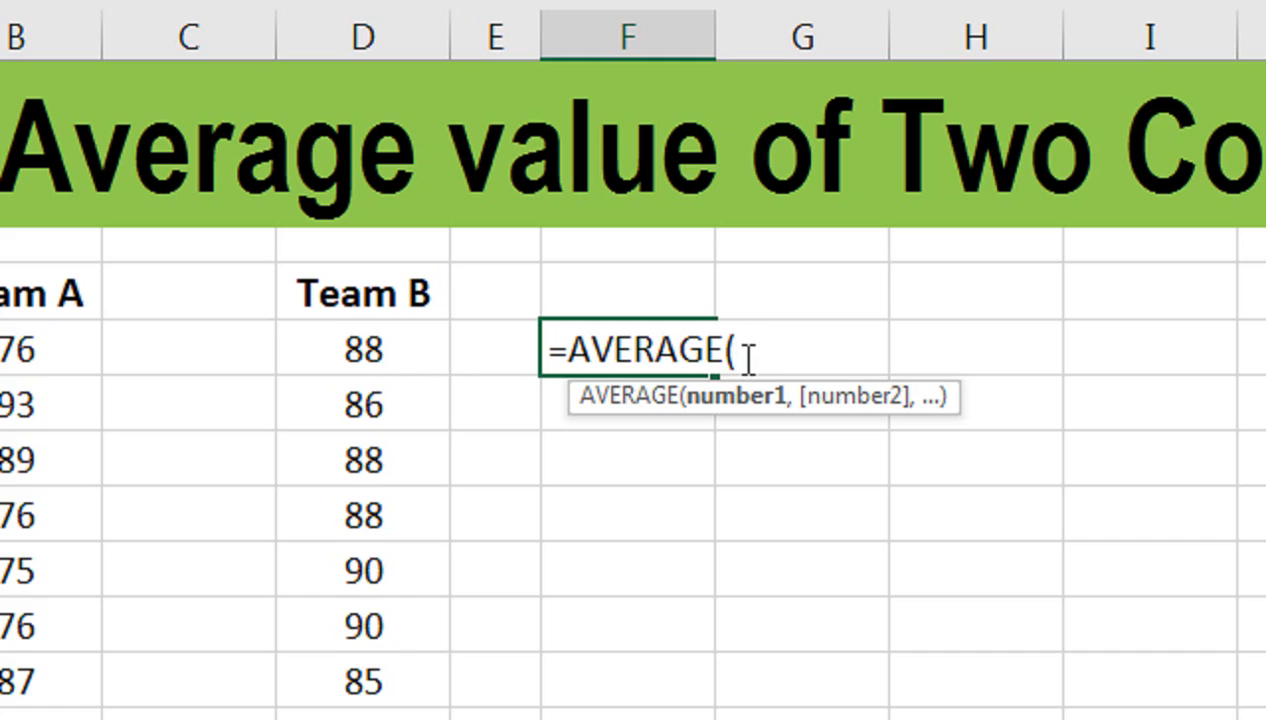
{"action": "type", "text": "max"}
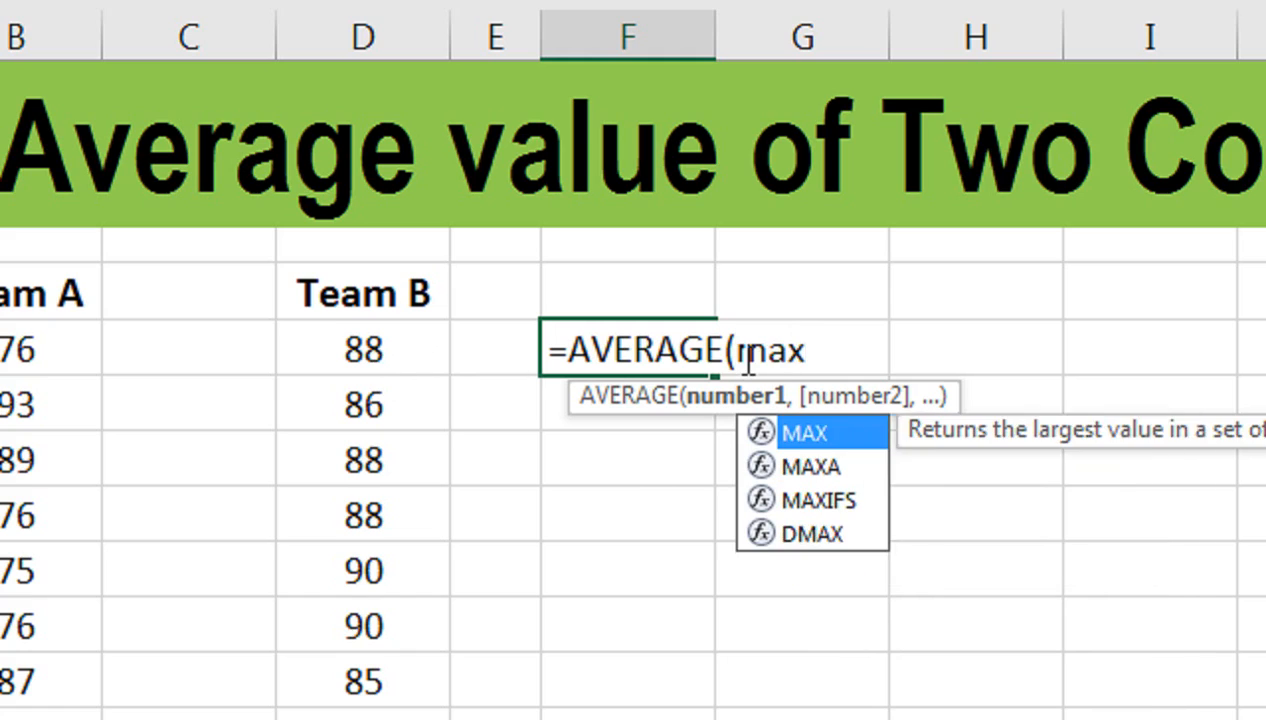
{"action": "key", "text": "Tab"}
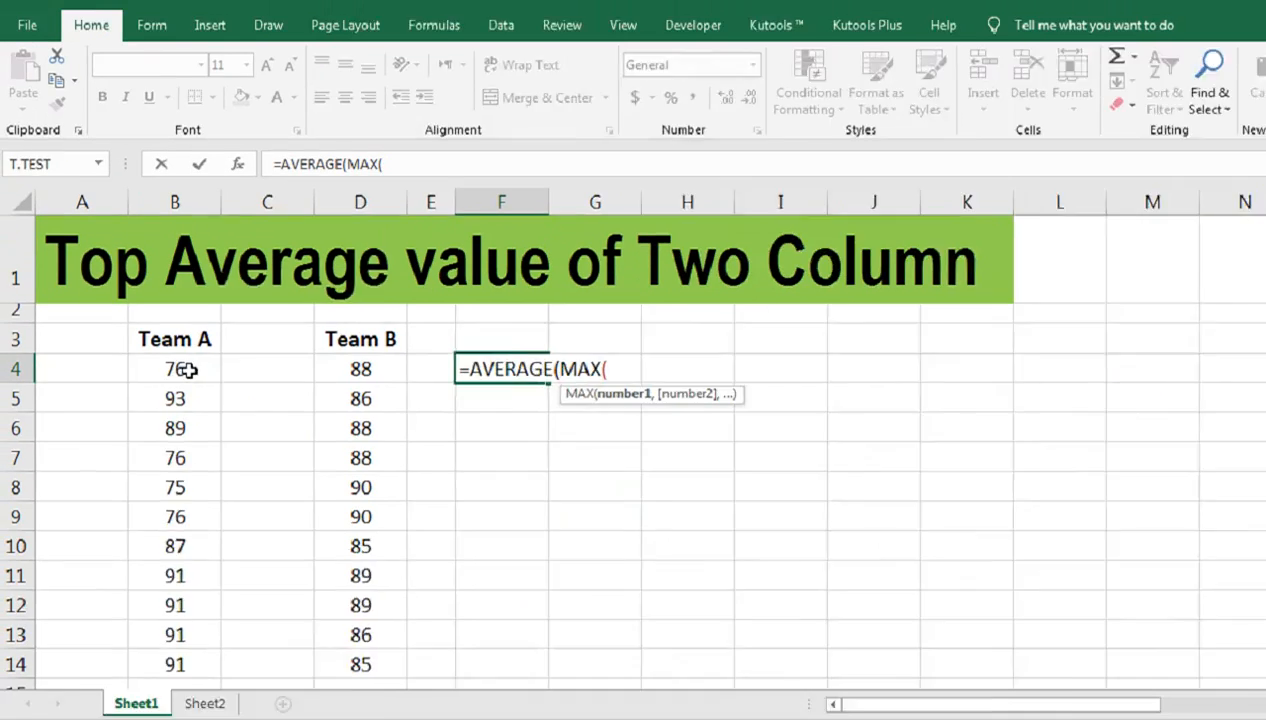
{"action": "left_click", "coordinate": [187, 370]}
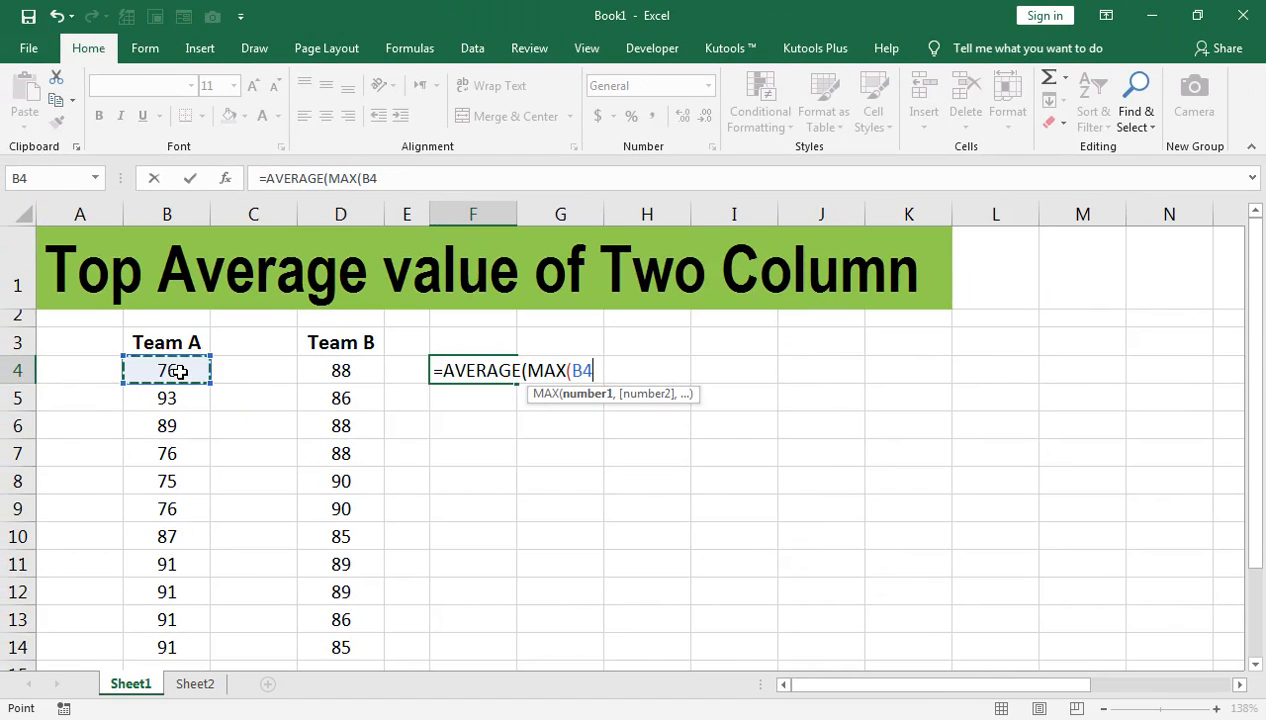
{"action": "key", "text": "ctrl+shift+Down"}
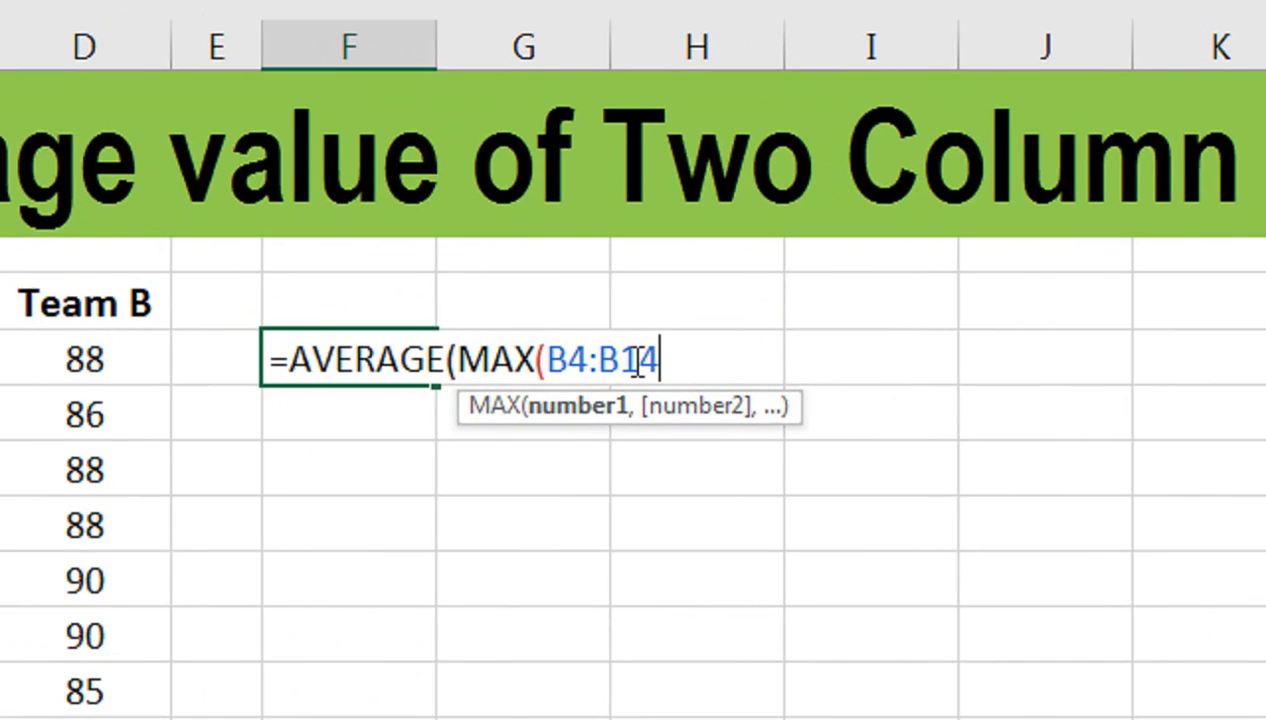
{"action": "type", "text": ")"}
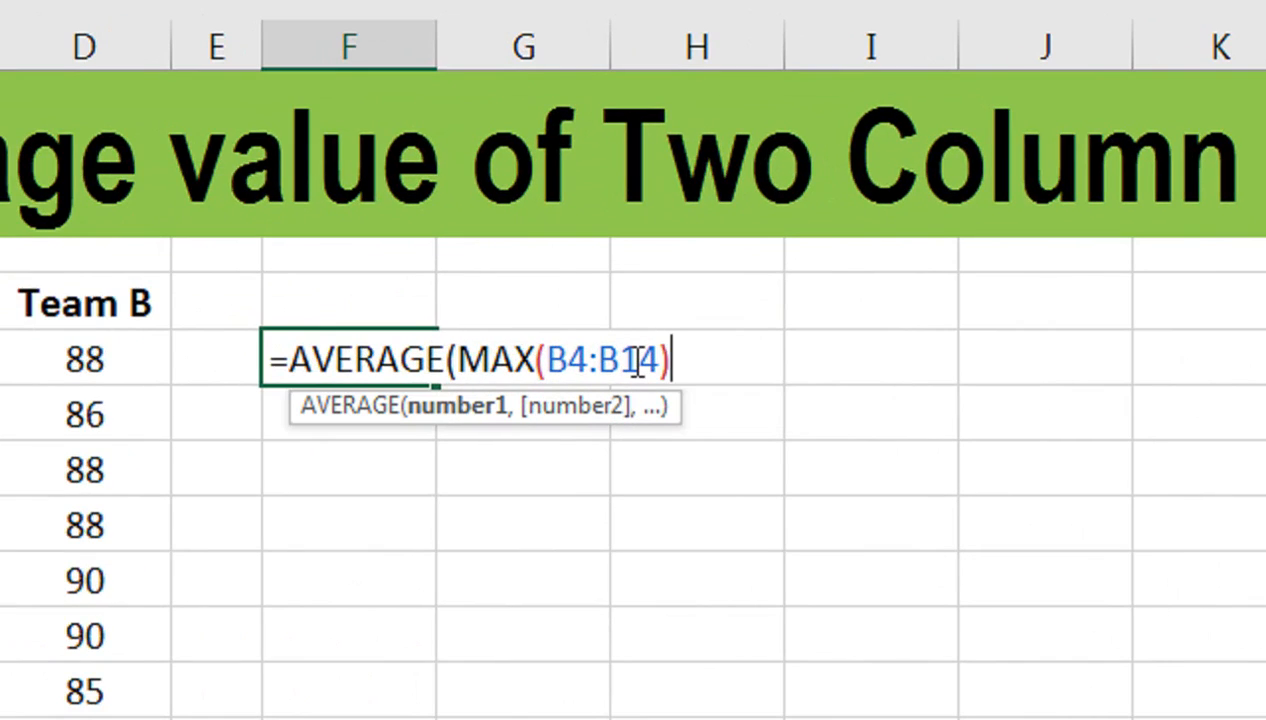
{"action": "type", "text": ","}
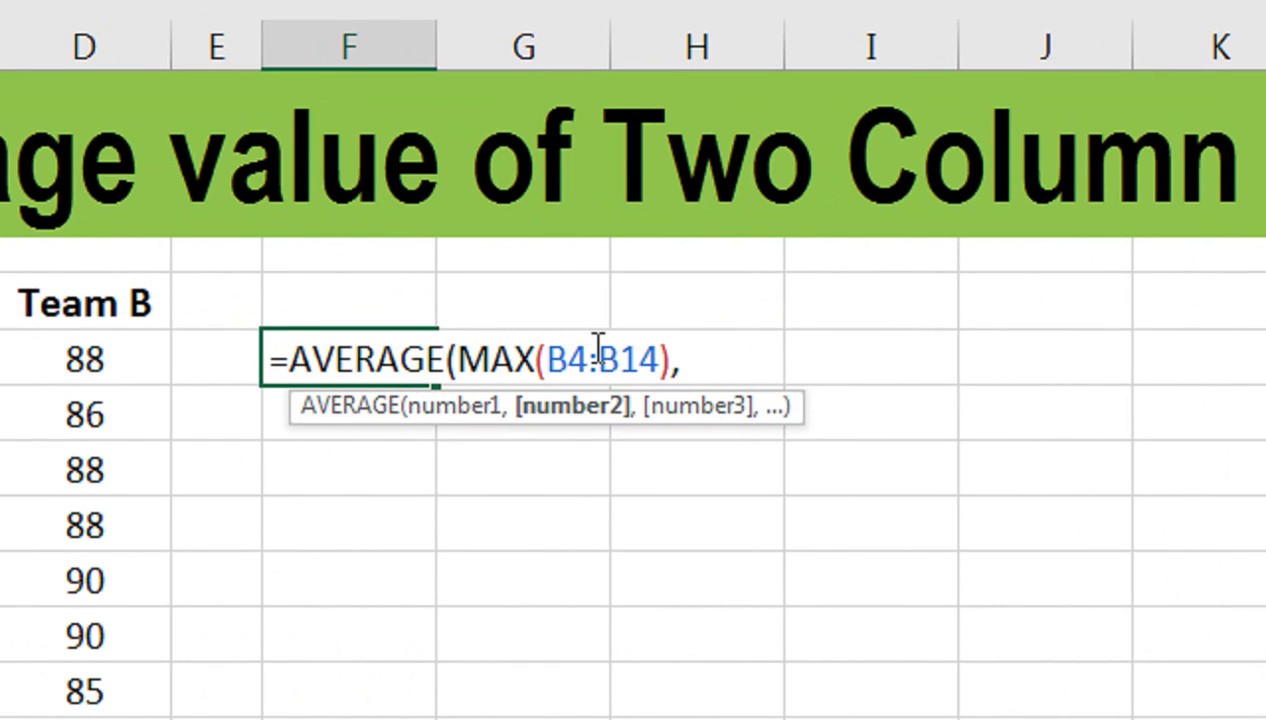
{"action": "type", "text": "ma"}
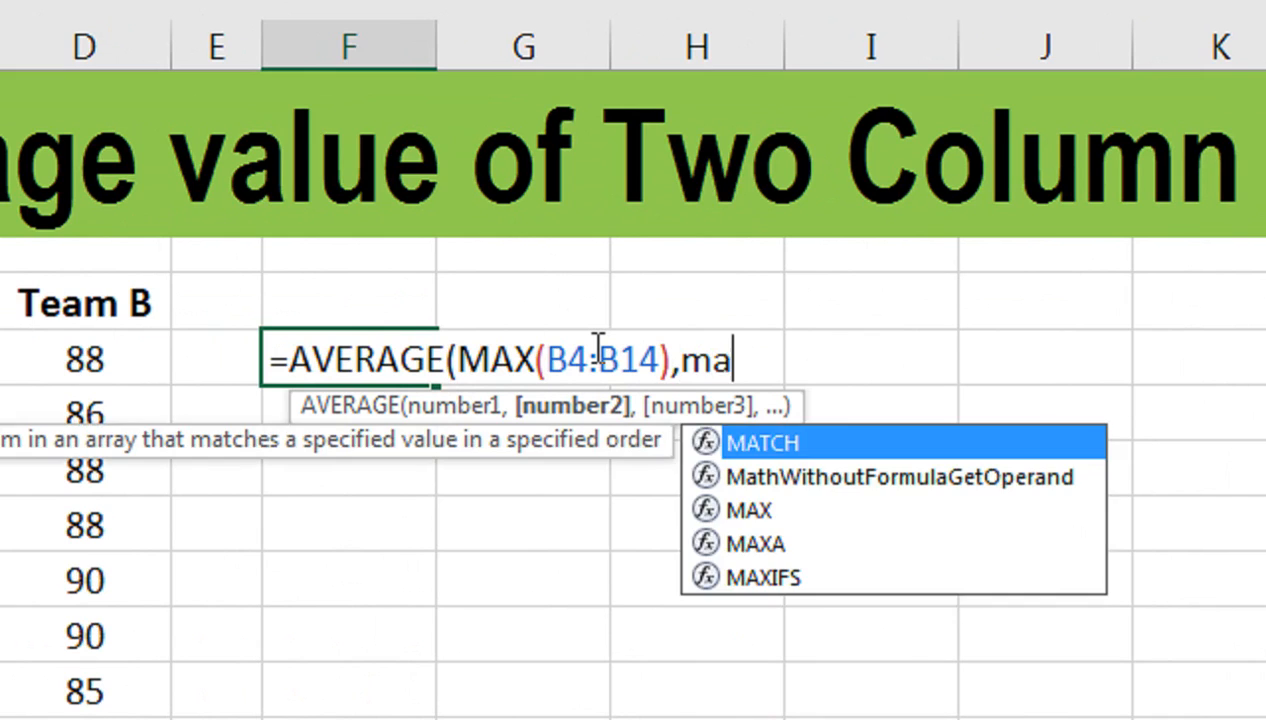
{"action": "key", "text": "Tab"}
{"action": "key", "text": "BackSpace"}
{"action": "key", "text": "BackSpace"}
{"action": "key", "text": "BackSpace"}
{"action": "key", "text": "BackSpace"}
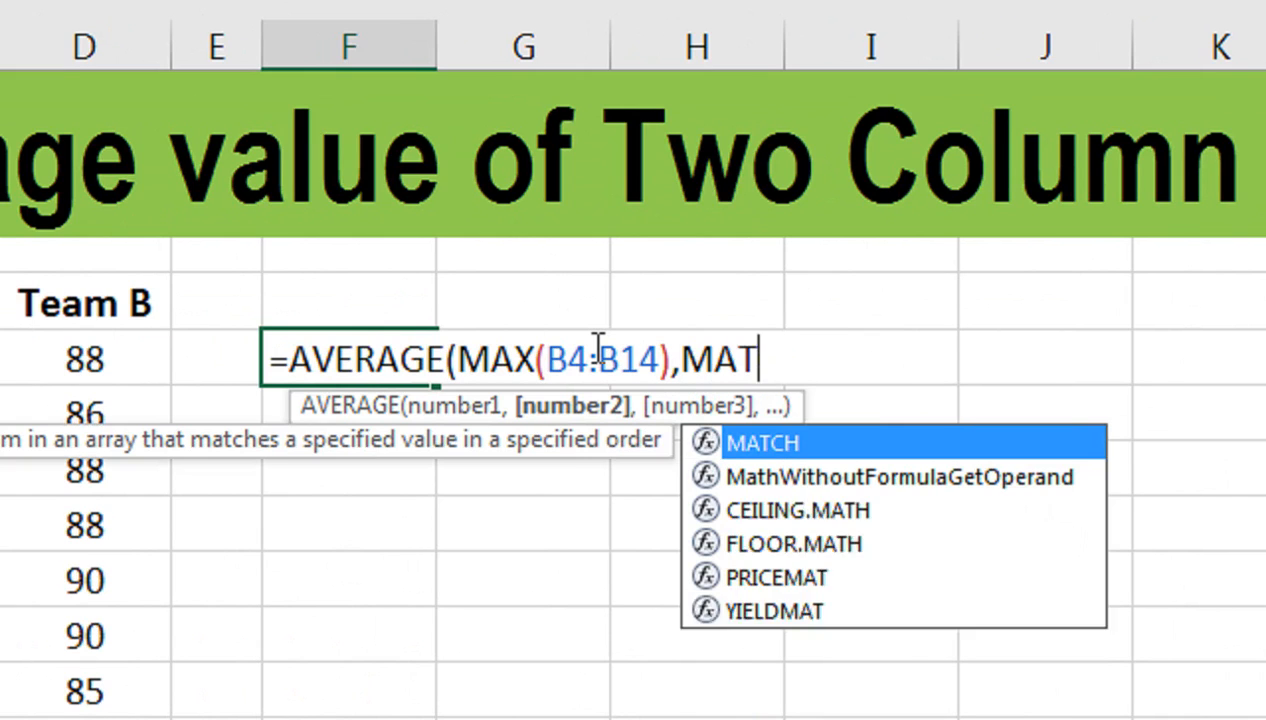
Complete the F4 formula as =AVERAGE(MAX(B4:B14),MAX(D4:D14)) and enter it.
{"action": "key", "text": "Down"}
{"action": "key", "text": "Down"}
{"action": "key", "text": "Tab"}
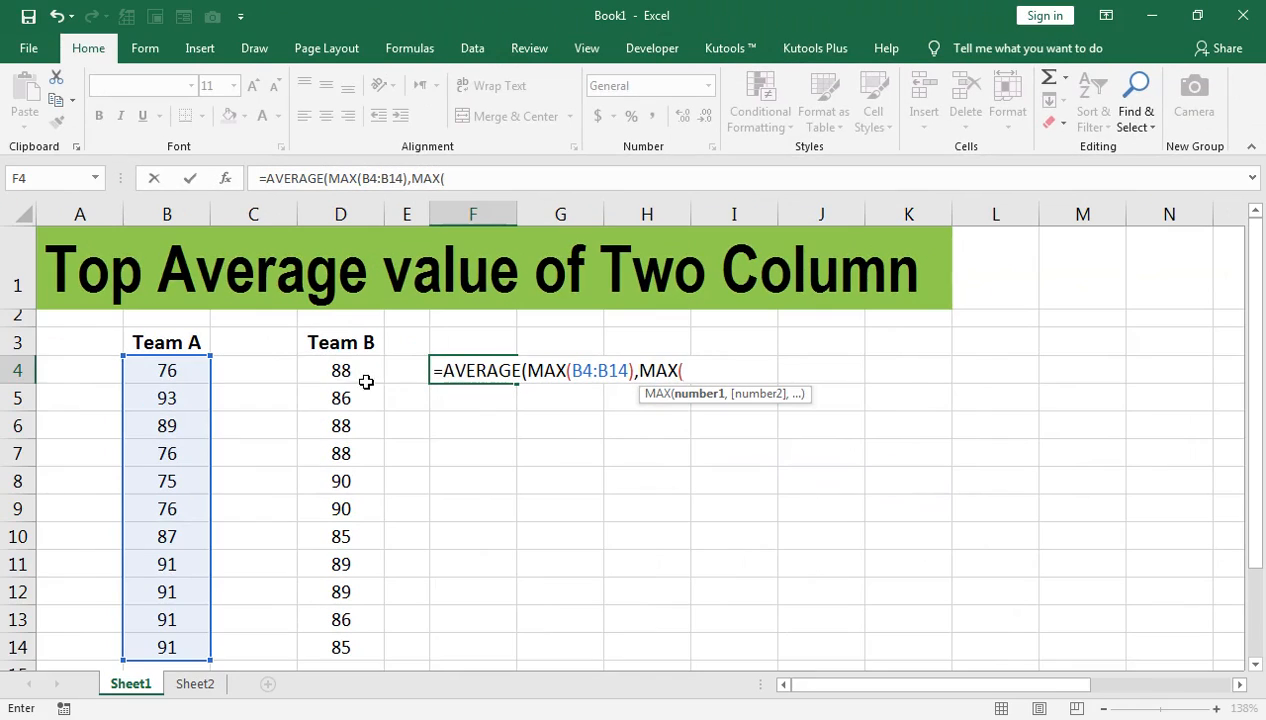
{"action": "left_click", "coordinate": [90, 363]}
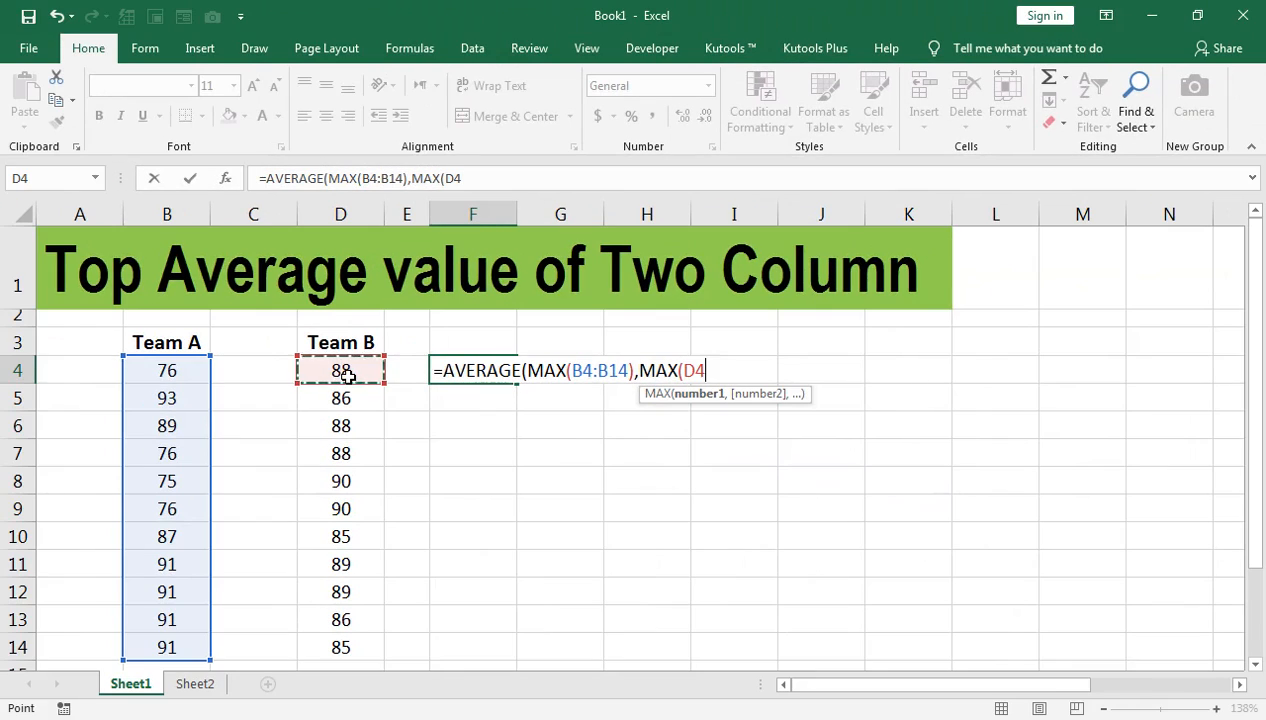
{"action": "left_click_drag", "start_coordinate": [345, 373], "coordinate": [341, 647]}
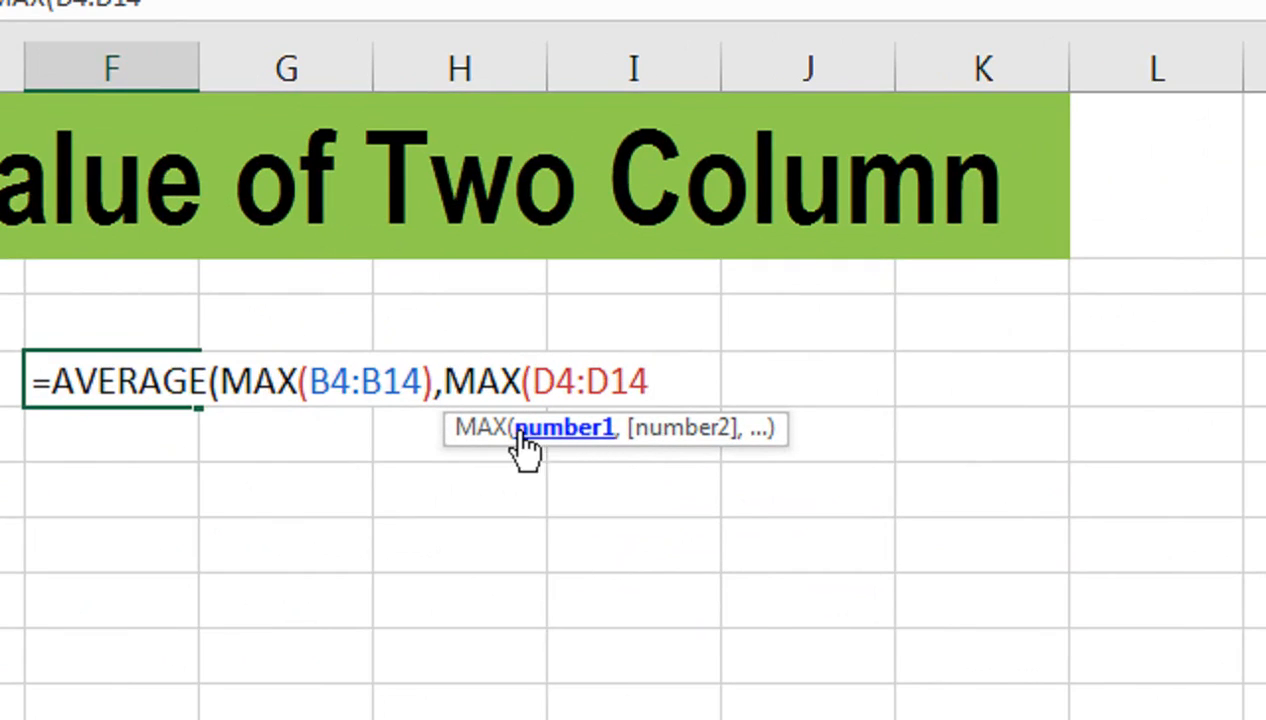
{"action": "type", "text": ")"}
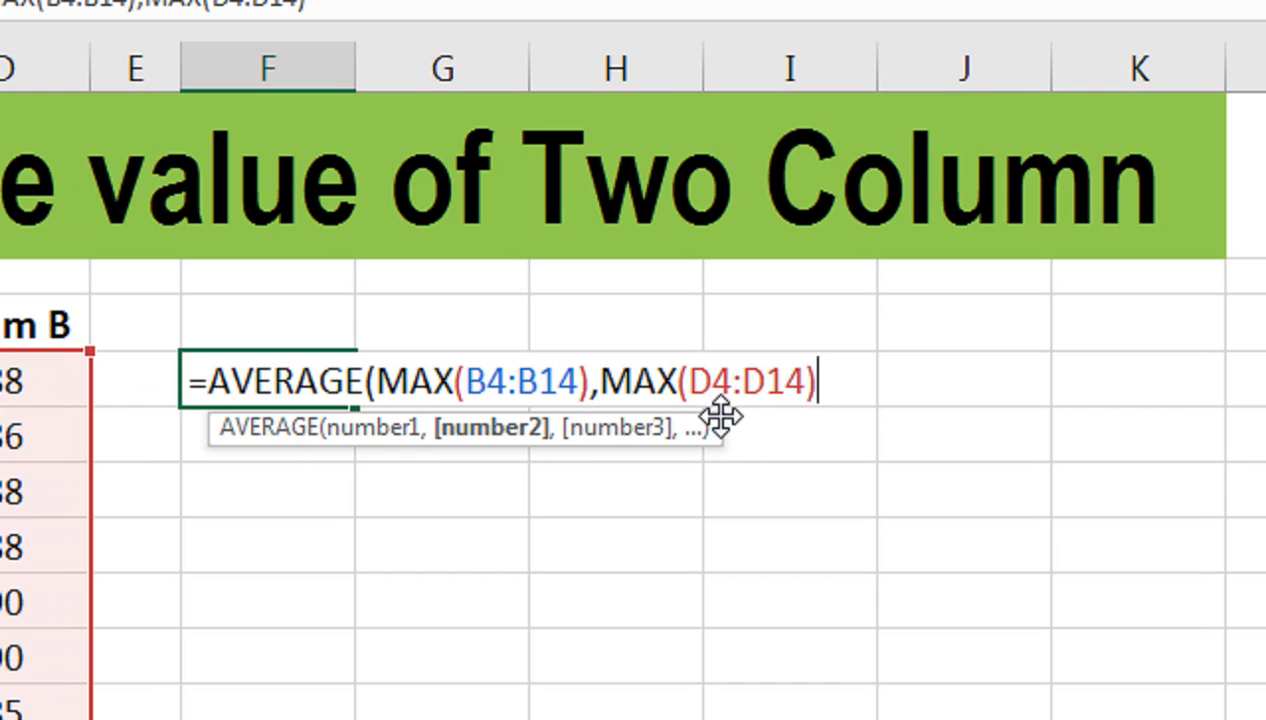
{"action": "type", "text": ")"}
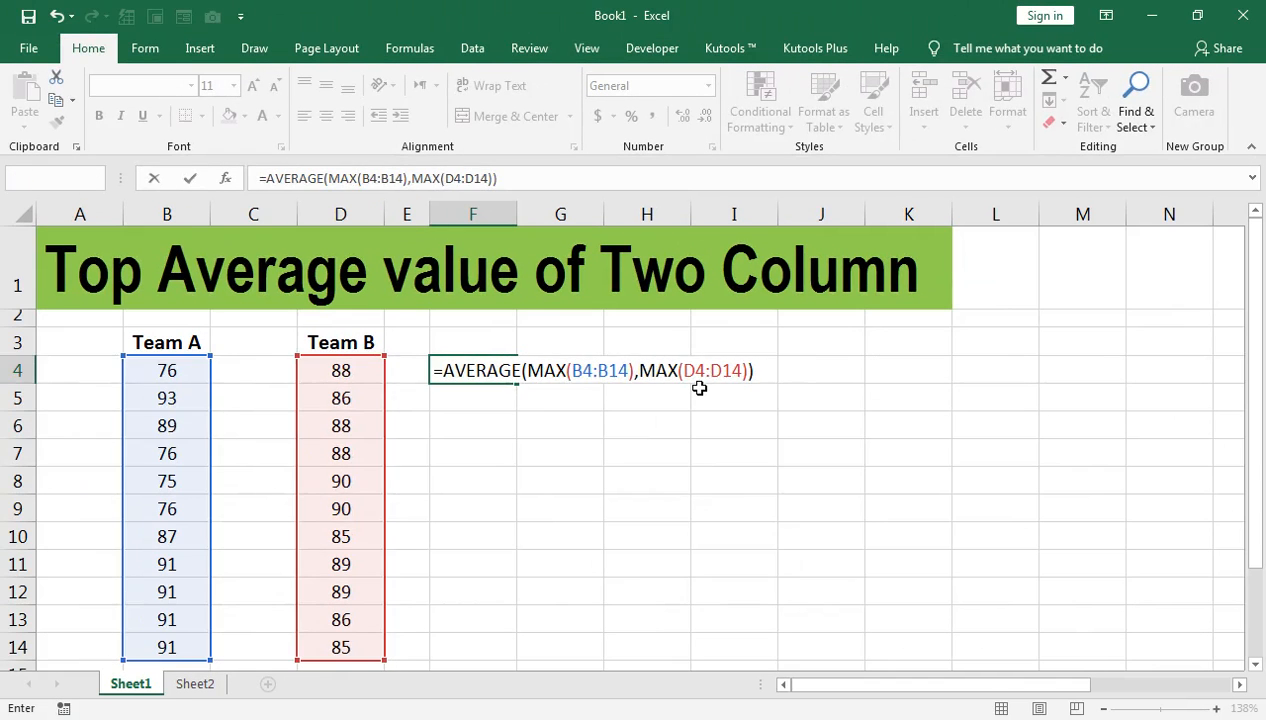
{"action": "key", "text": "Return"}
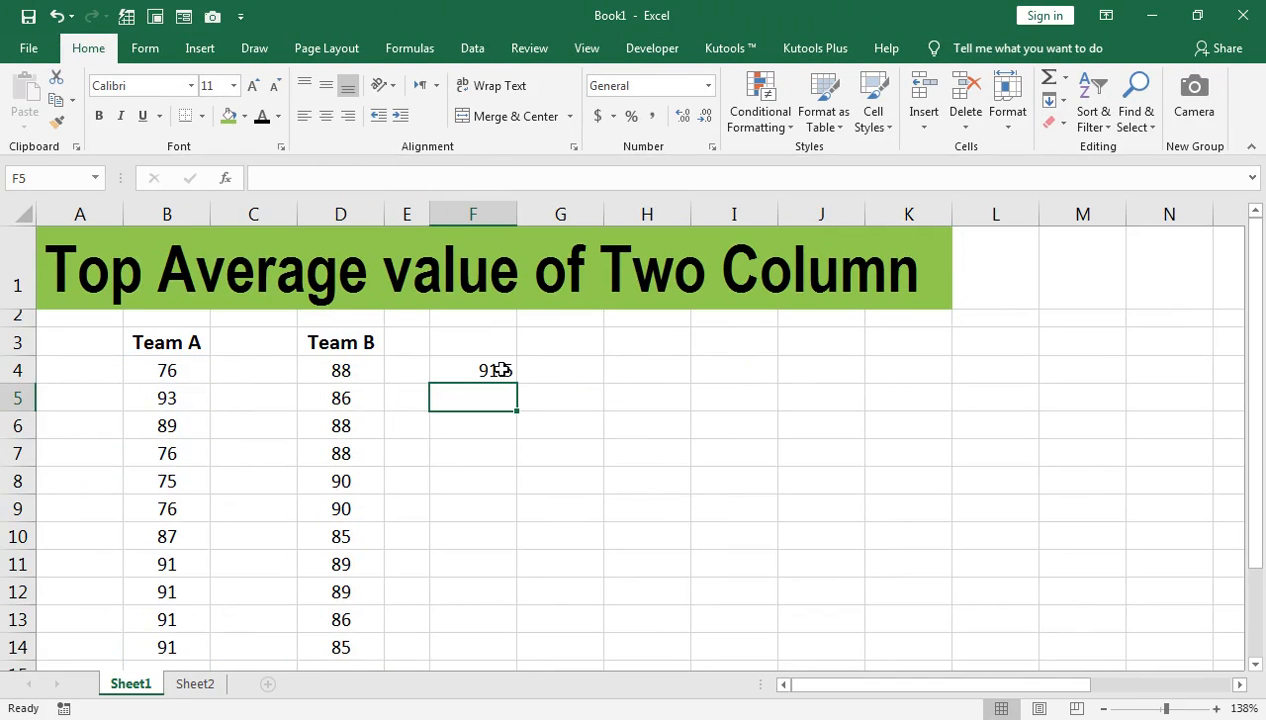
Label the result by entering the heading "Top Average" in cell F3.
{"action": "left_click", "coordinate": [485, 342]}
{"action": "type", "text": "Top Average"}
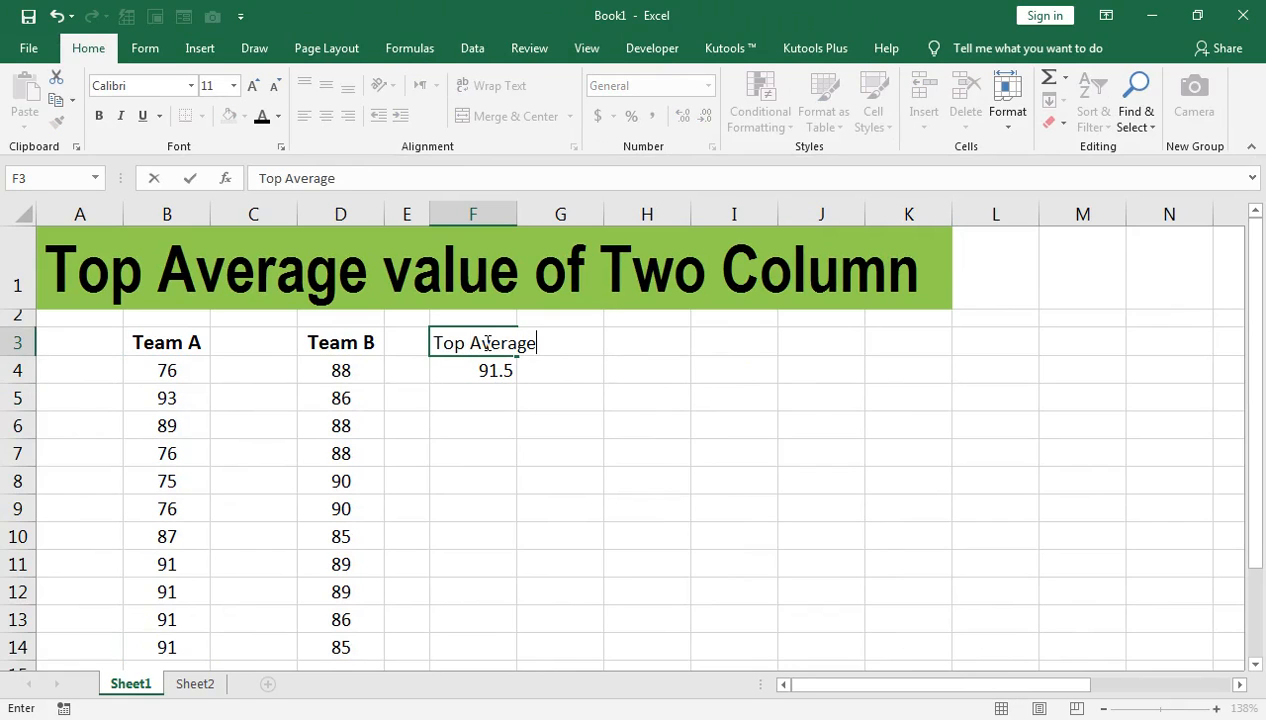
{"action": "key", "text": "Return"}
{"action": "left_click", "coordinate": [484, 343]}
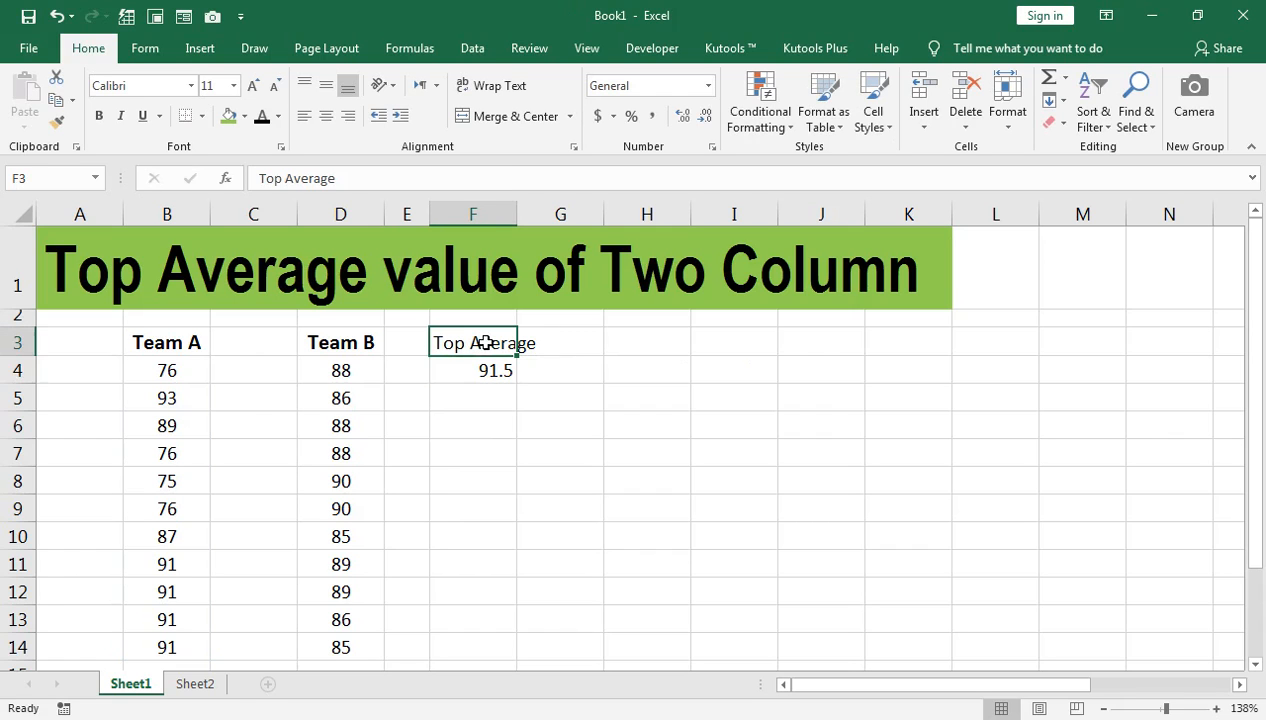
On Sheet2, enter =SUM(B2:E2) in cell F2 to total the first row's four scores.
{"action": "left_click", "coordinate": [195, 683]}
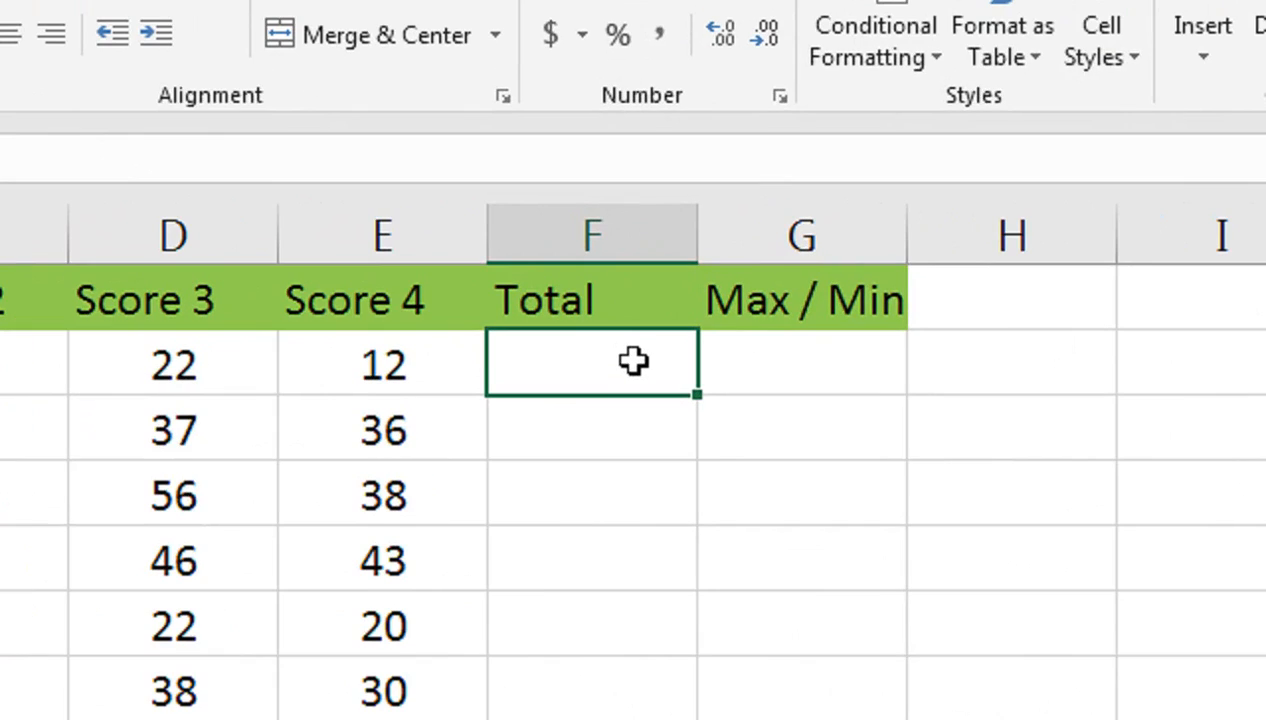
{"action": "type", "text": "=su"}
{"action": "key", "text": "Tab"}
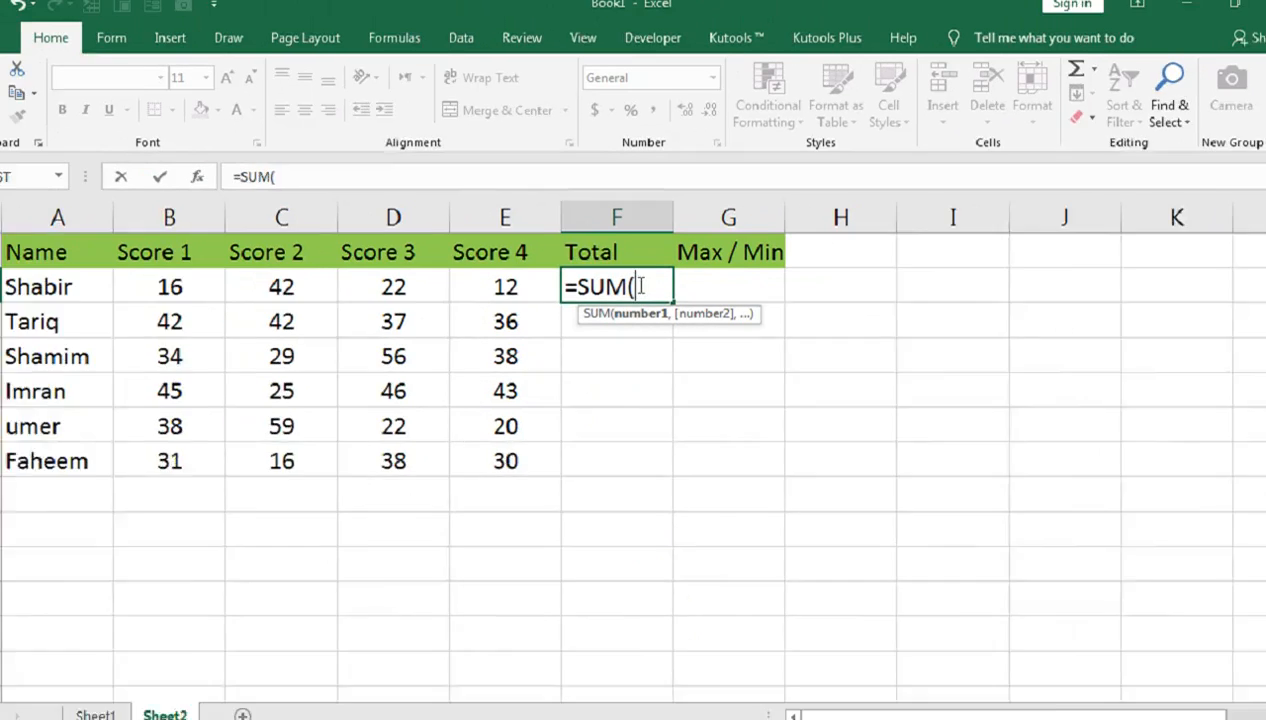
{"action": "left_click_drag", "start_coordinate": [515, 290], "coordinate": [170, 290]}
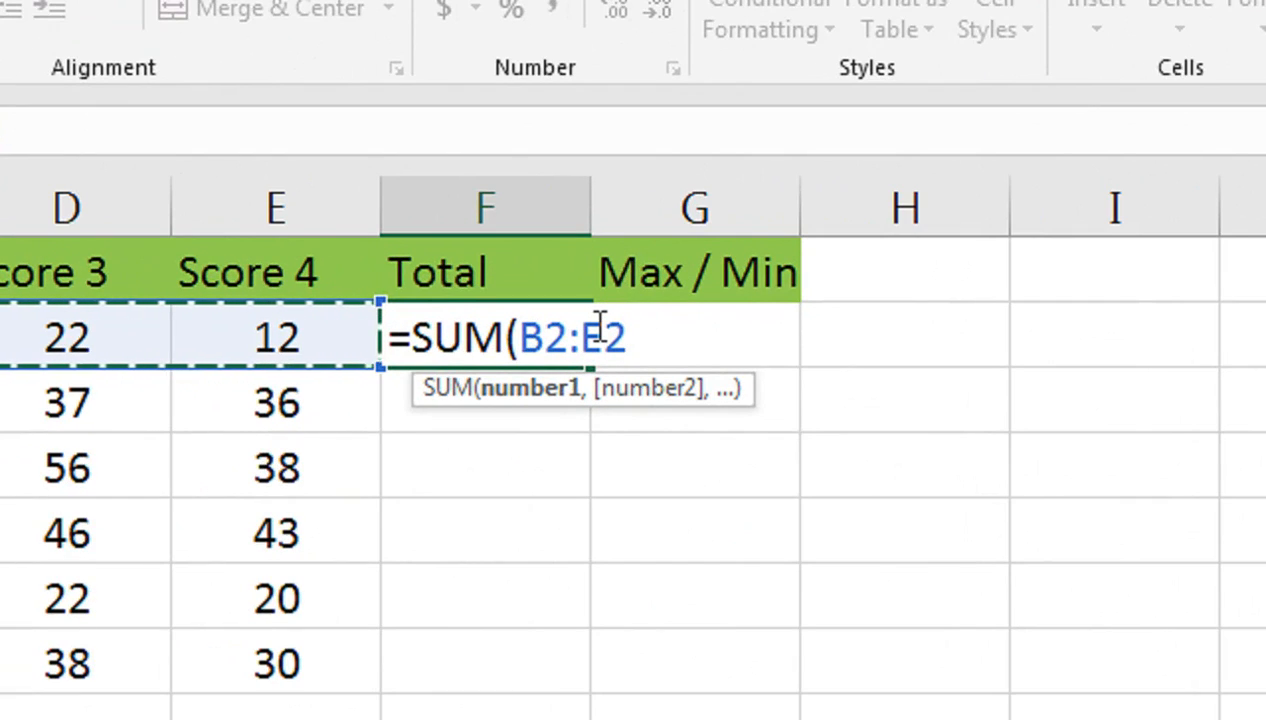
{"action": "type", "text": ")"}
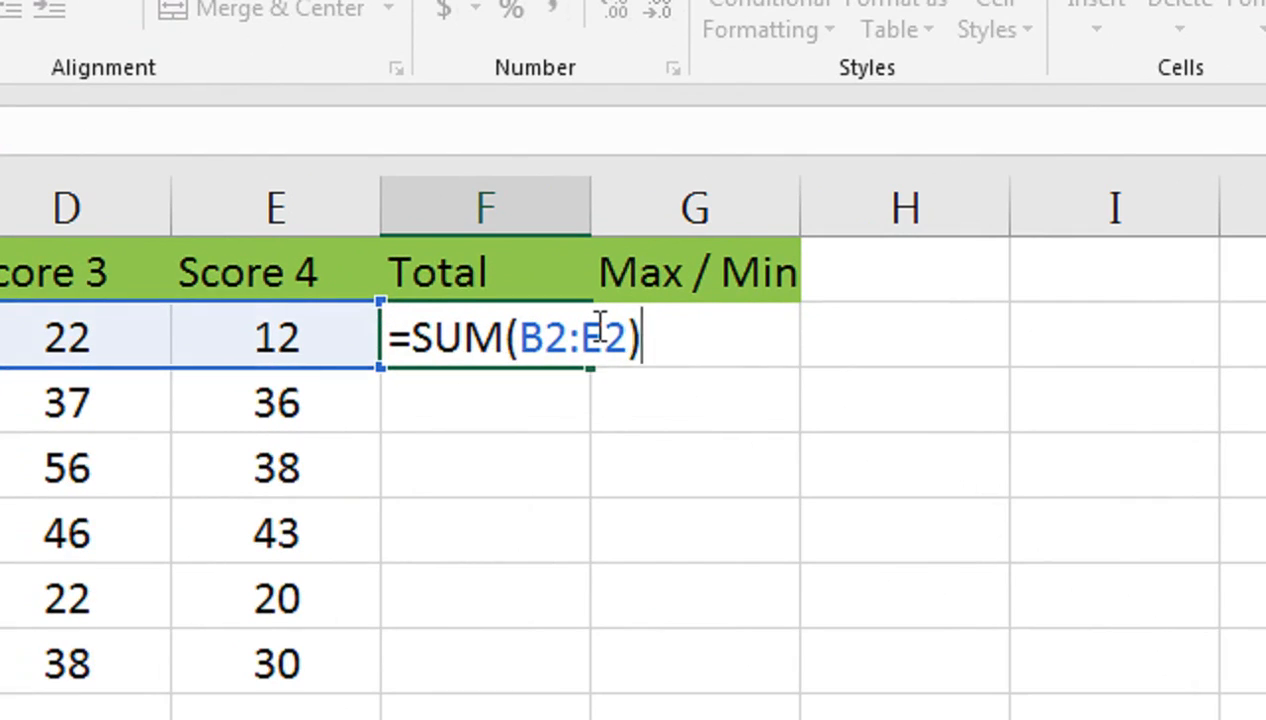
{"action": "key", "text": "Return"}
Fill the SUM formula from F2 down the Total column through F7.
{"action": "key", "text": "Up"}
{"action": "key", "text": "shift+Down"}
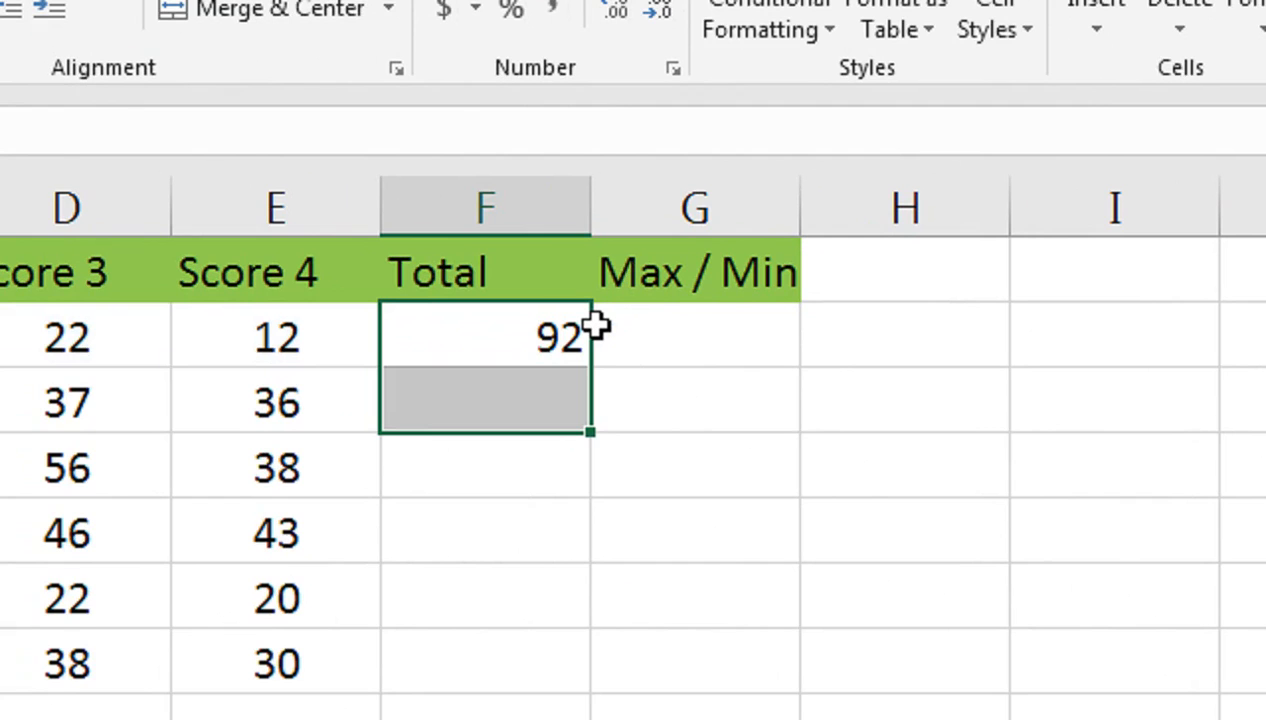
{"action": "key", "text": "shift+Down"}
{"action": "key", "text": "shift+Down"}
{"action": "key", "text": "shift+Down"}
{"action": "key", "text": "shift+Down"}
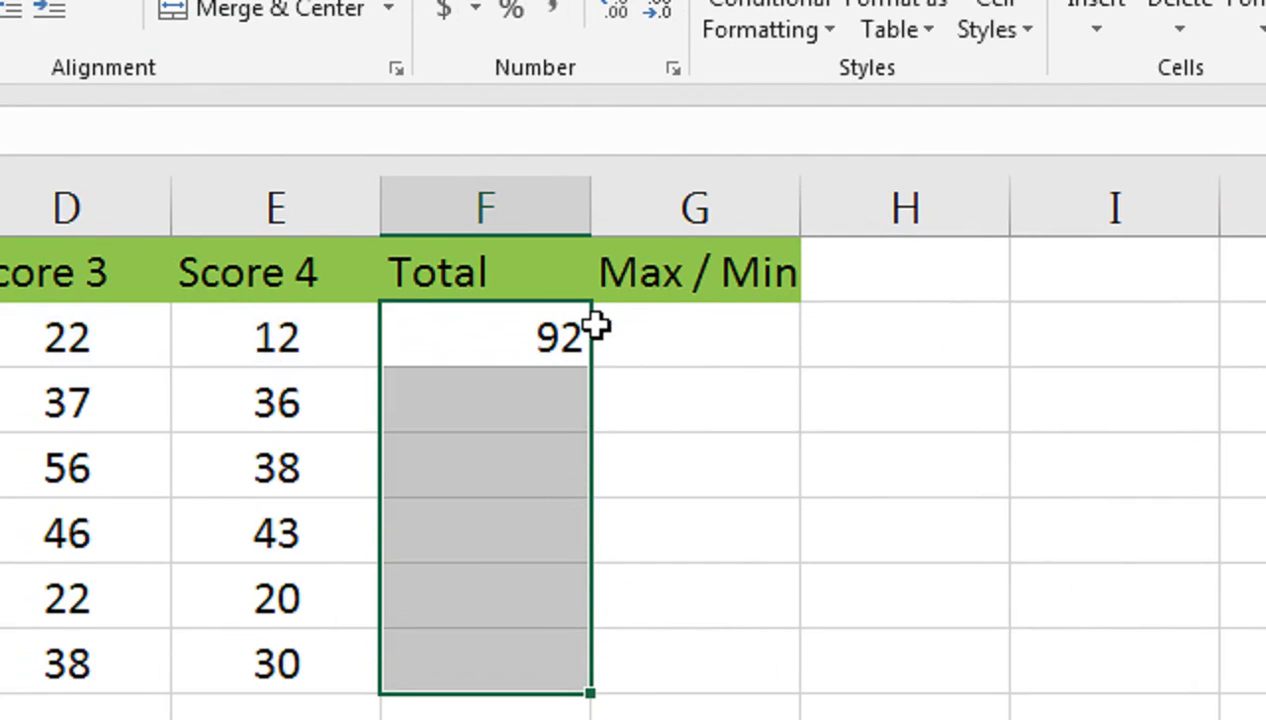
{"action": "key", "text": "ctrl+d"}
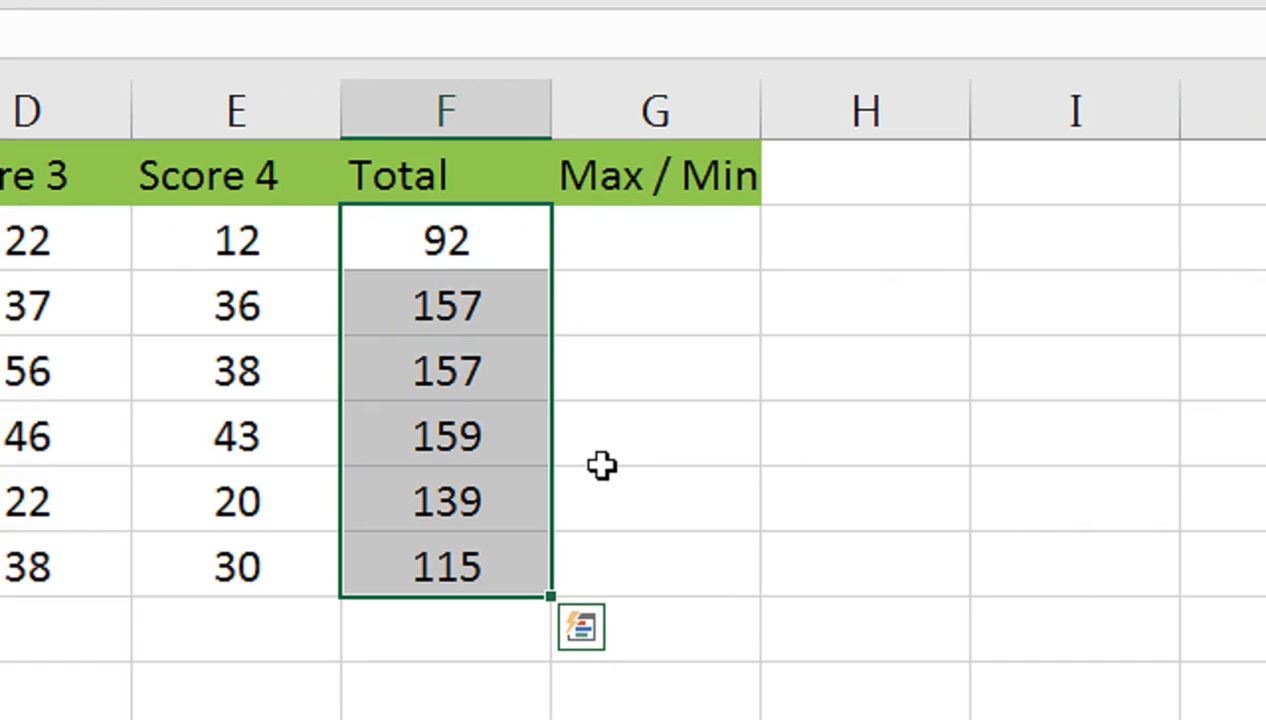
Start an IF formula in G2 whose logical test is F2=MAX($F$2:$F$7), with the range locked as absolute.
{"action": "left_click", "coordinate": [648, 250]}
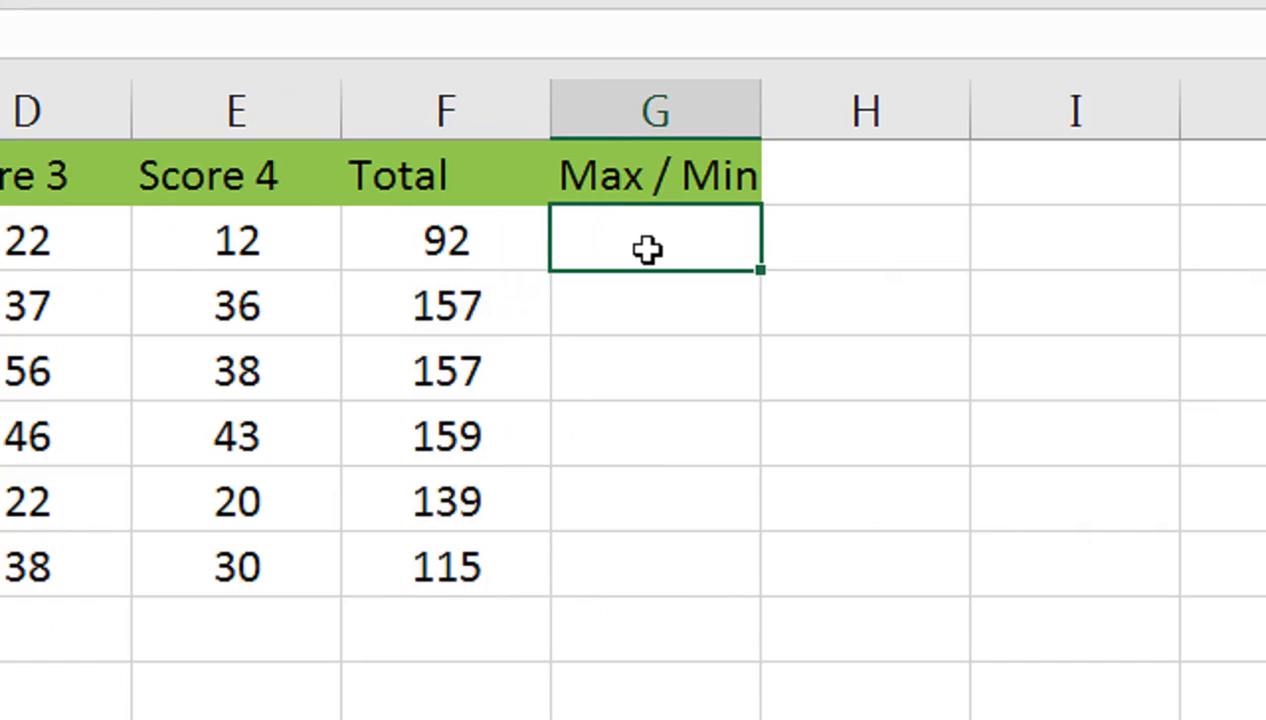
{"action": "type", "text": "=if"}
{"action": "key", "text": "Tab"}
{"action": "key", "text": "Left"}
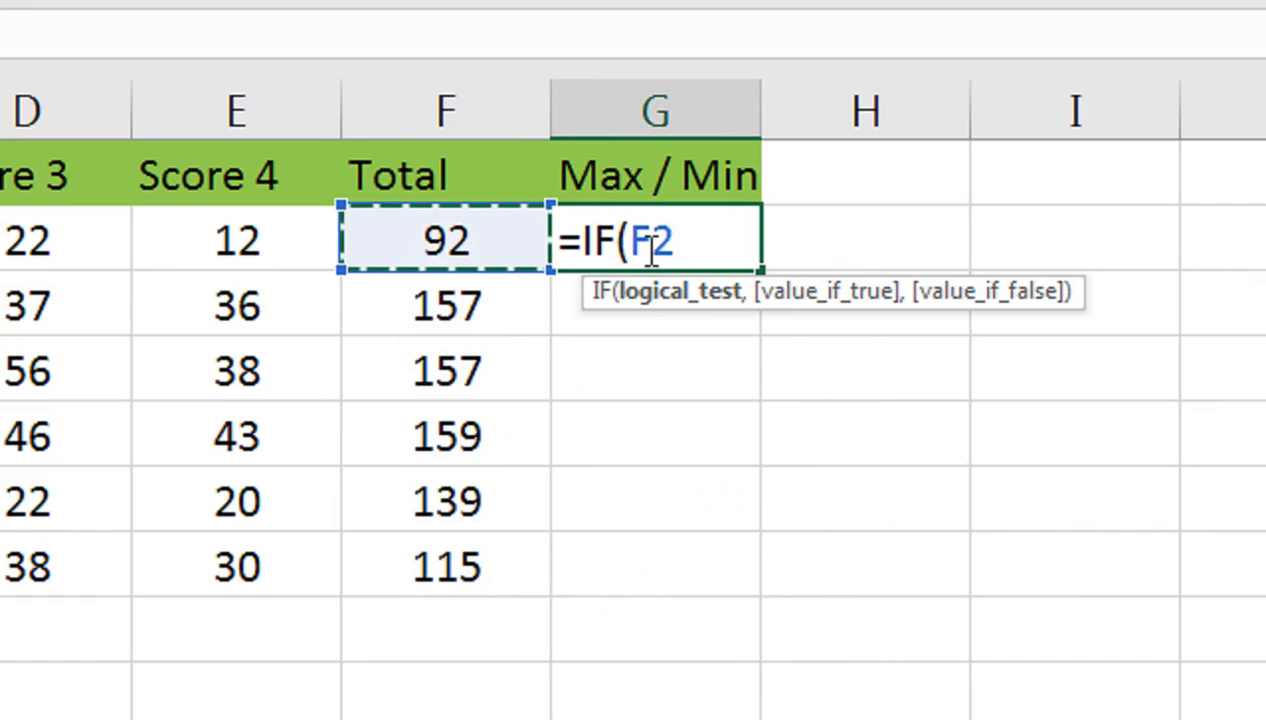
{"action": "type", "text": "="}
{"action": "type", "text": "max"}
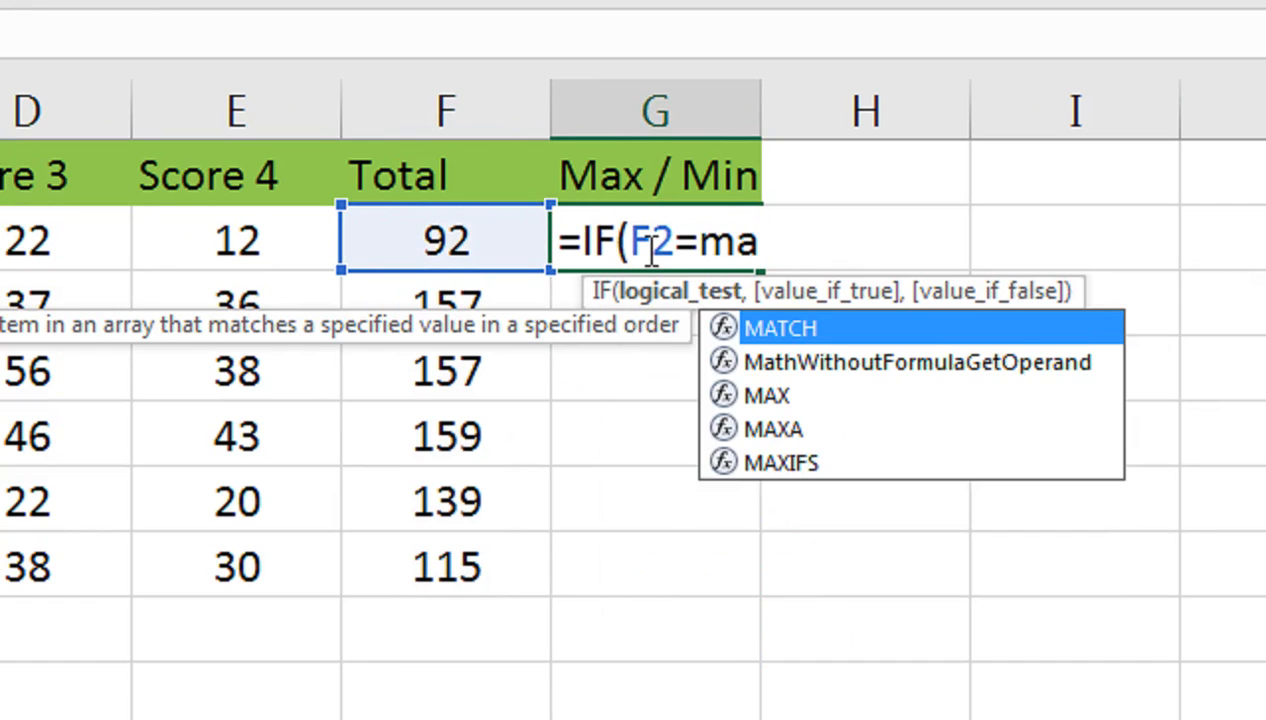
{"action": "key", "text": "Tab"}
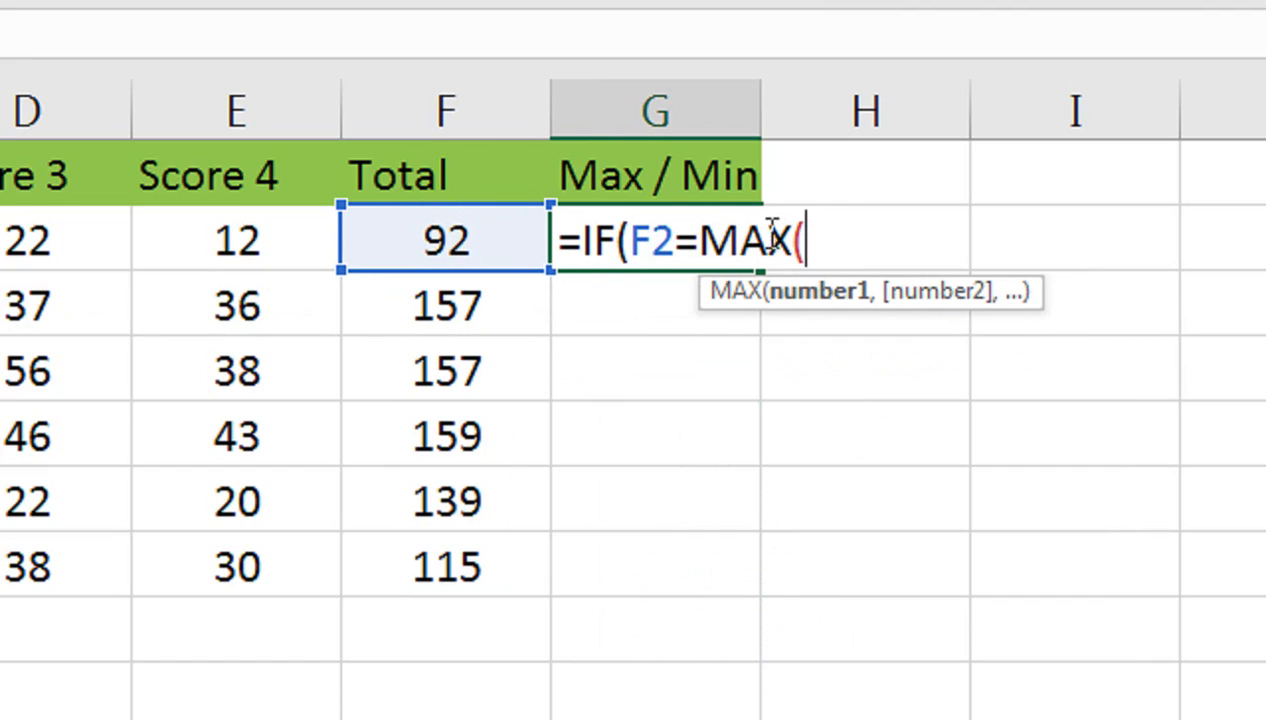
{"action": "left_click", "coordinate": [502, 240]}
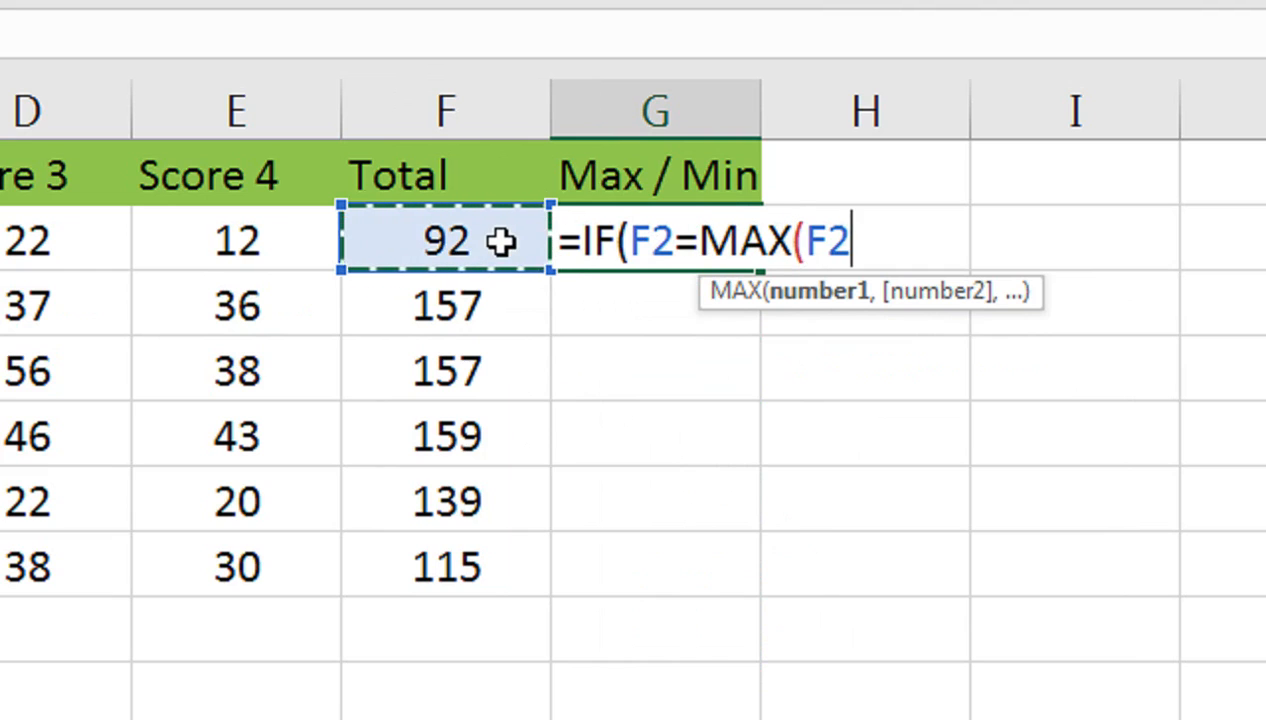
{"action": "key", "text": "ctrl+shift+Down"}
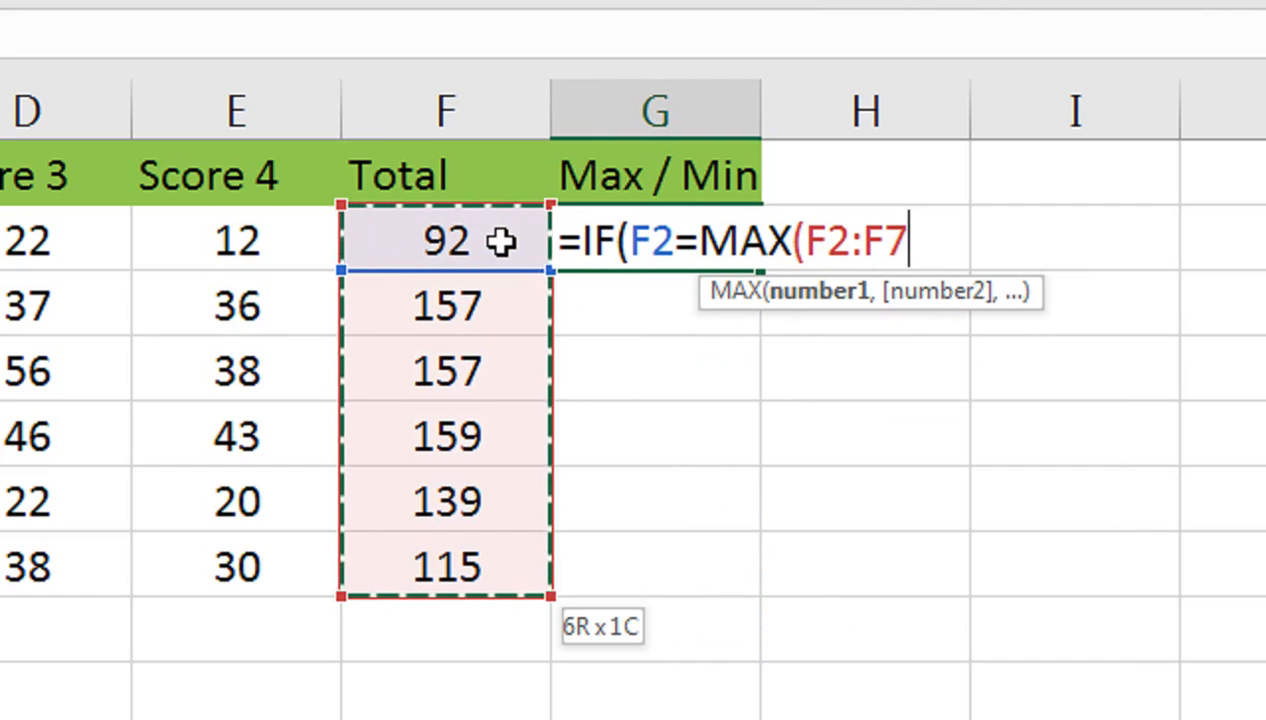
{"action": "key", "text": "F4"}
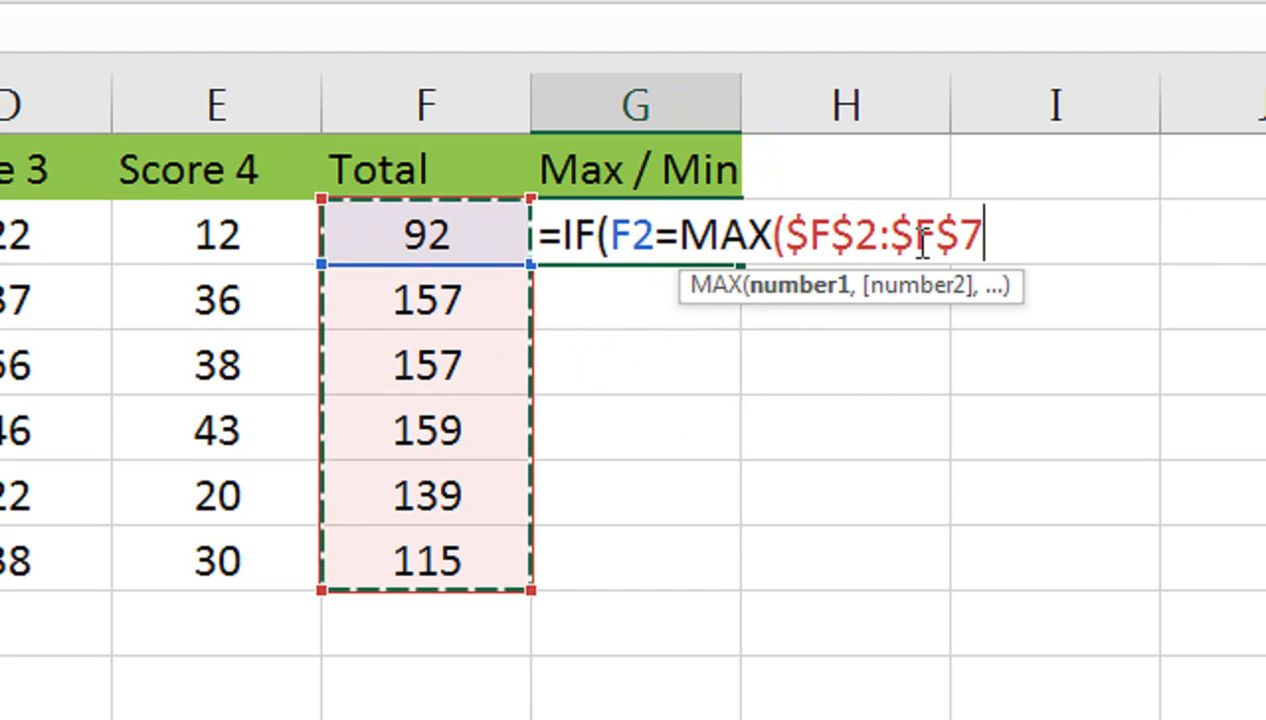
{"action": "type", "text": ")"}
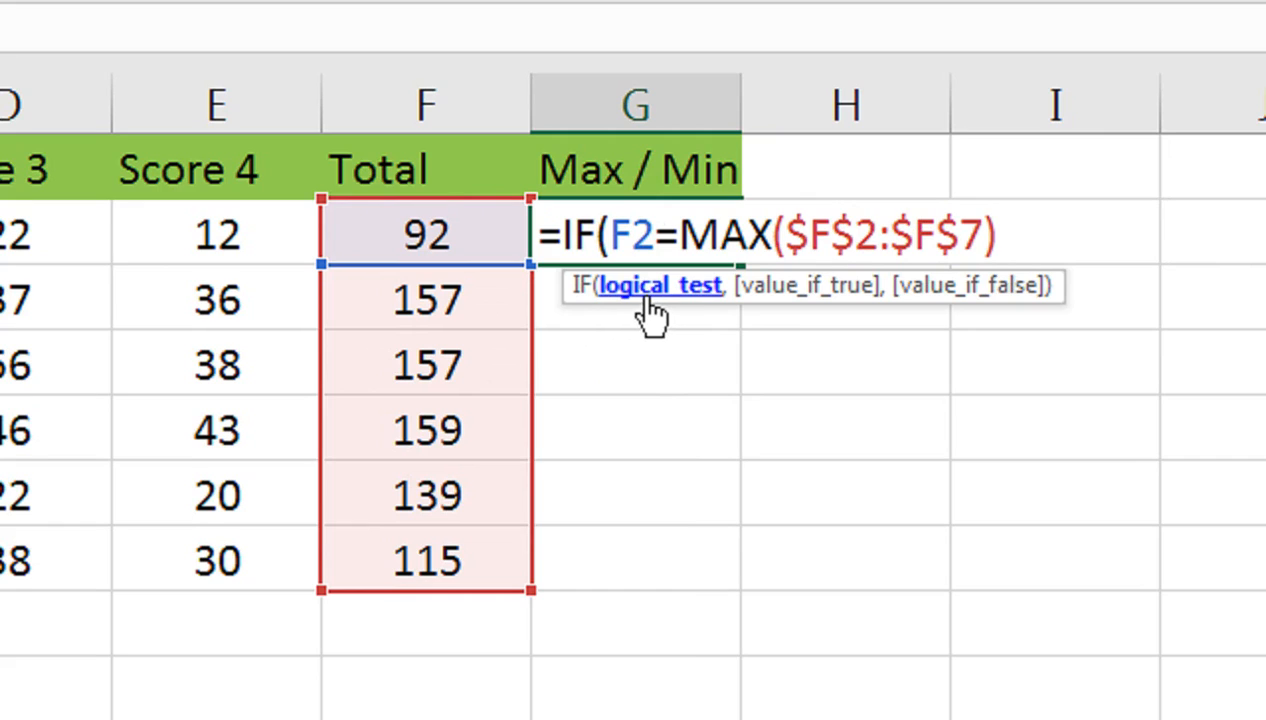
Give the G2 IF formula "Best Result" as its value if true.
{"action": "type", "text": ","}
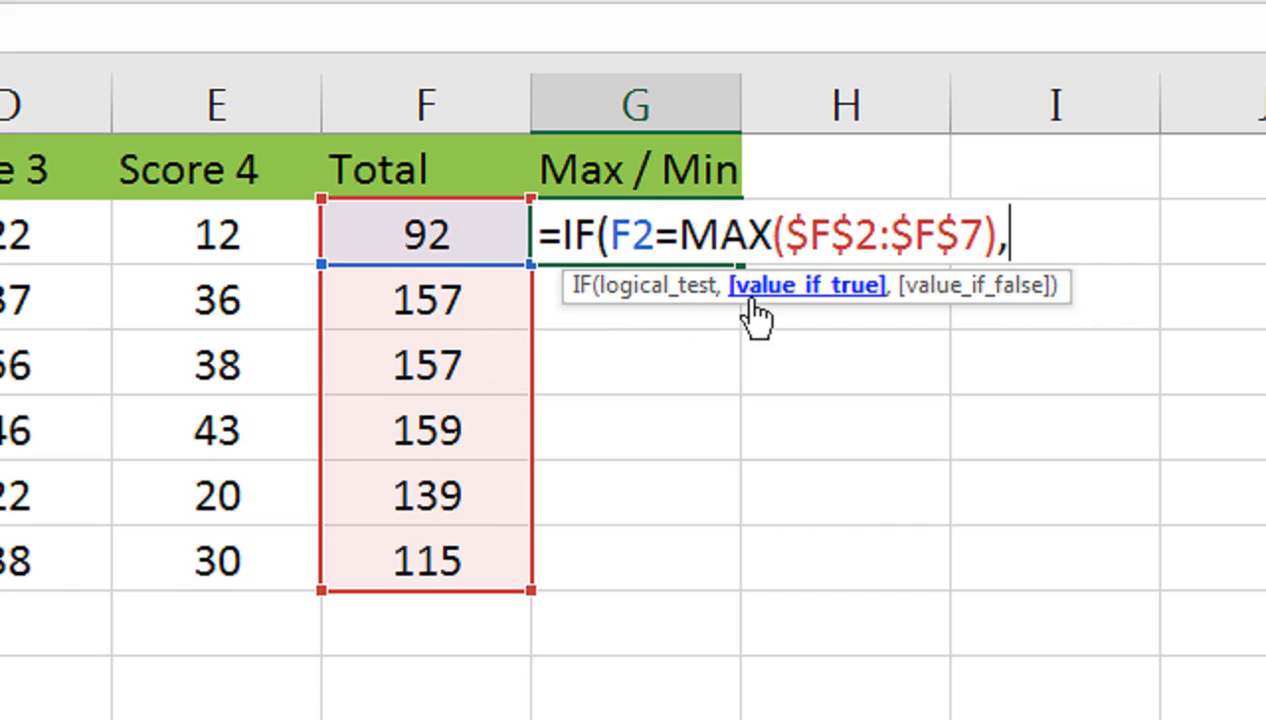
{"action": "type", "text": "\"B"}
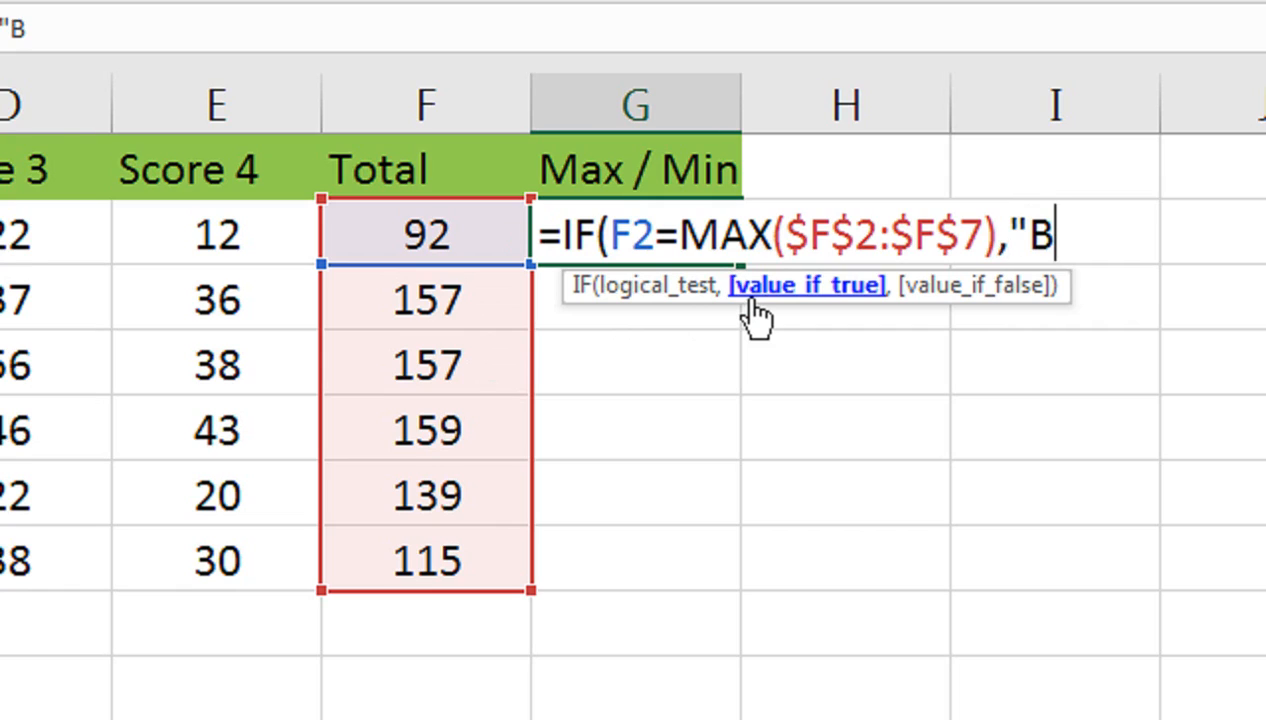
{"action": "type", "text": "est"}
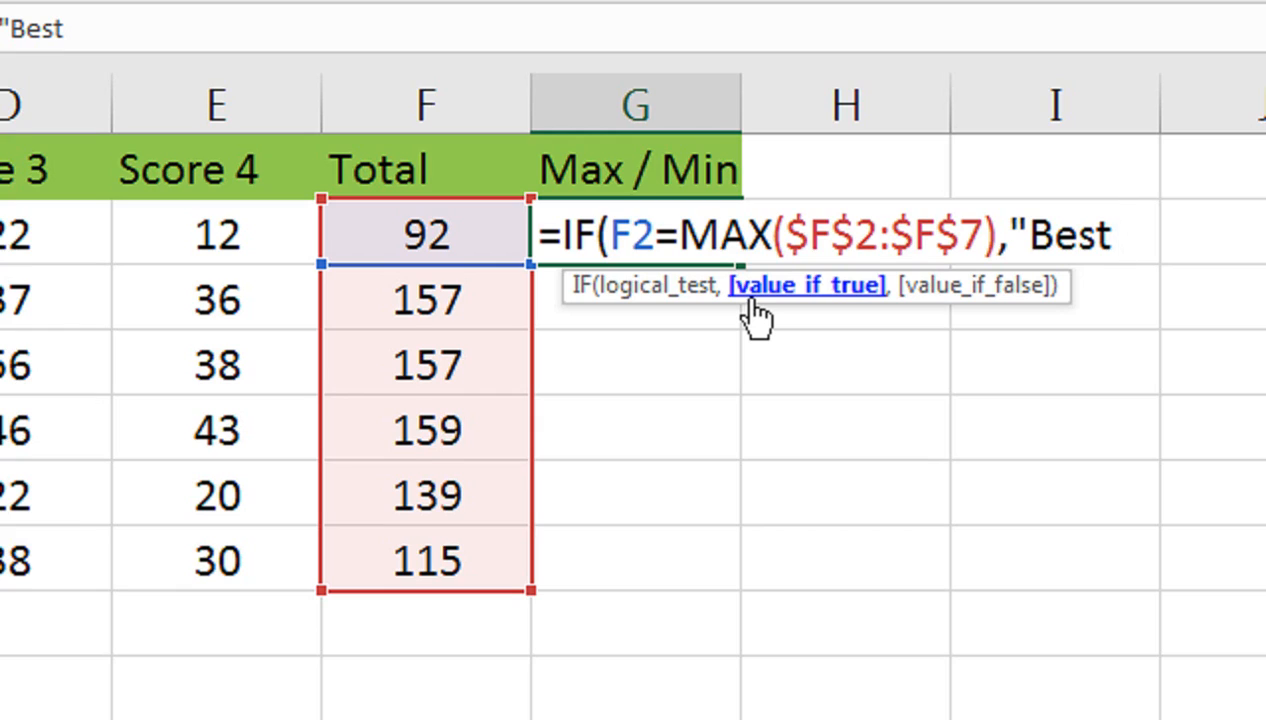
{"action": "type", "text": "Res"}
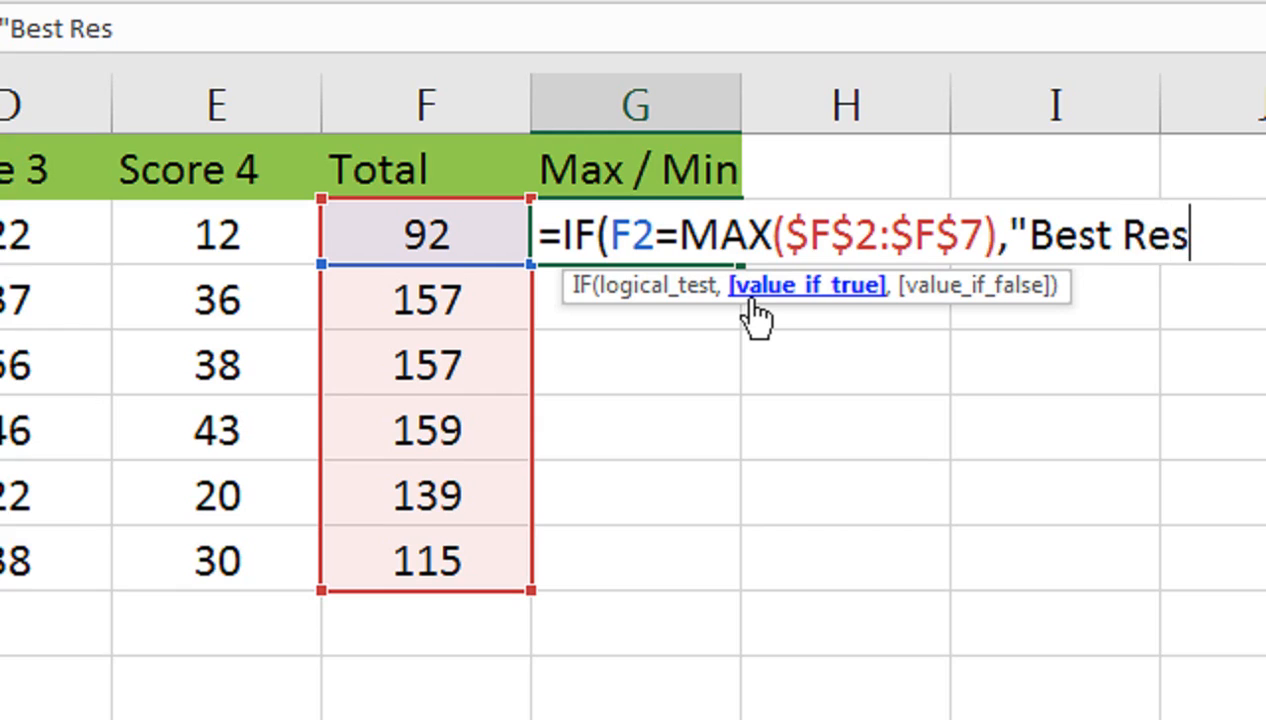
{"action": "type", "text": "ult"}
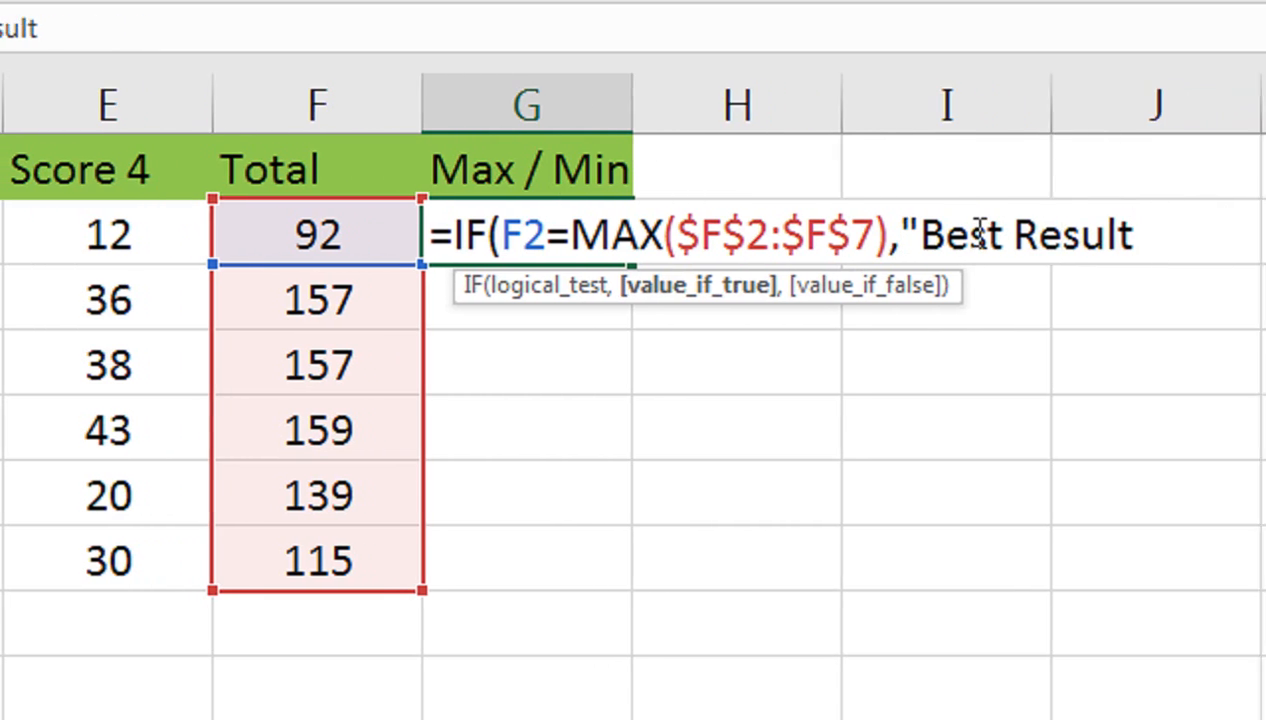
{"action": "type", "text": "\","}
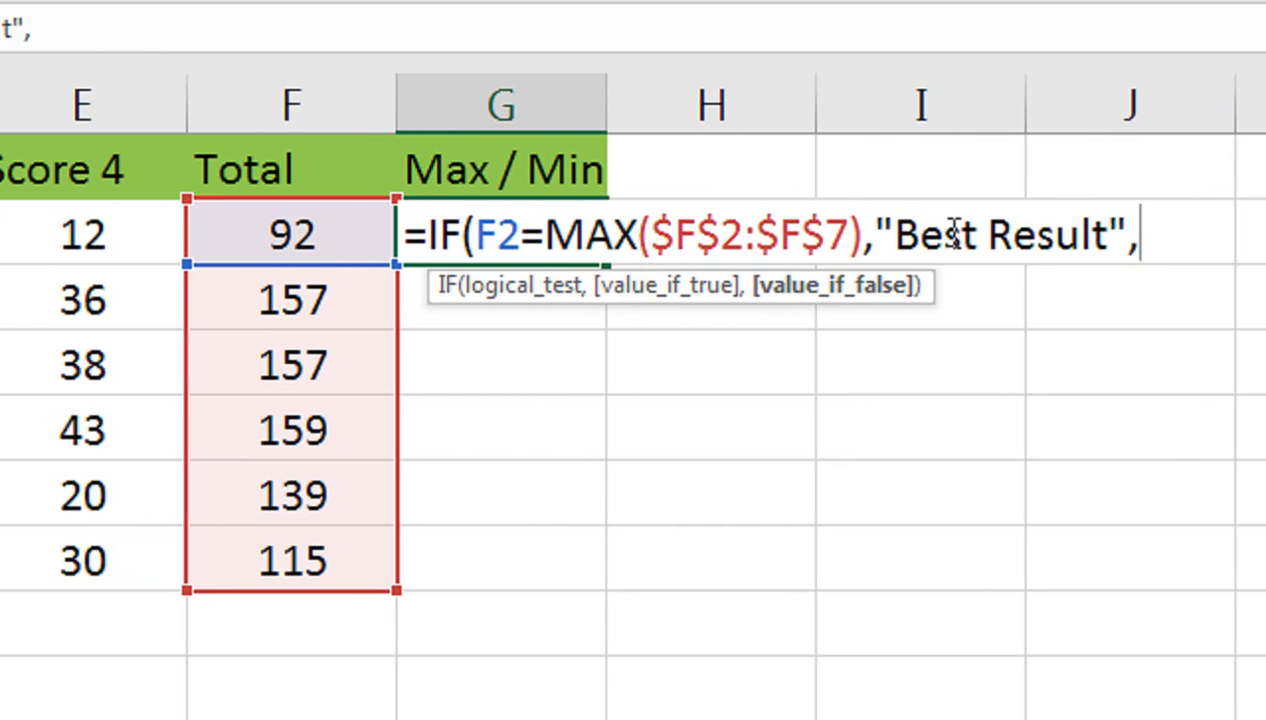
Nest a second IF as the value-if-false argument of the G2 formula and reference F2 in its test.
{"action": "type", "text": "if"}
{"action": "key", "text": "Tab"}
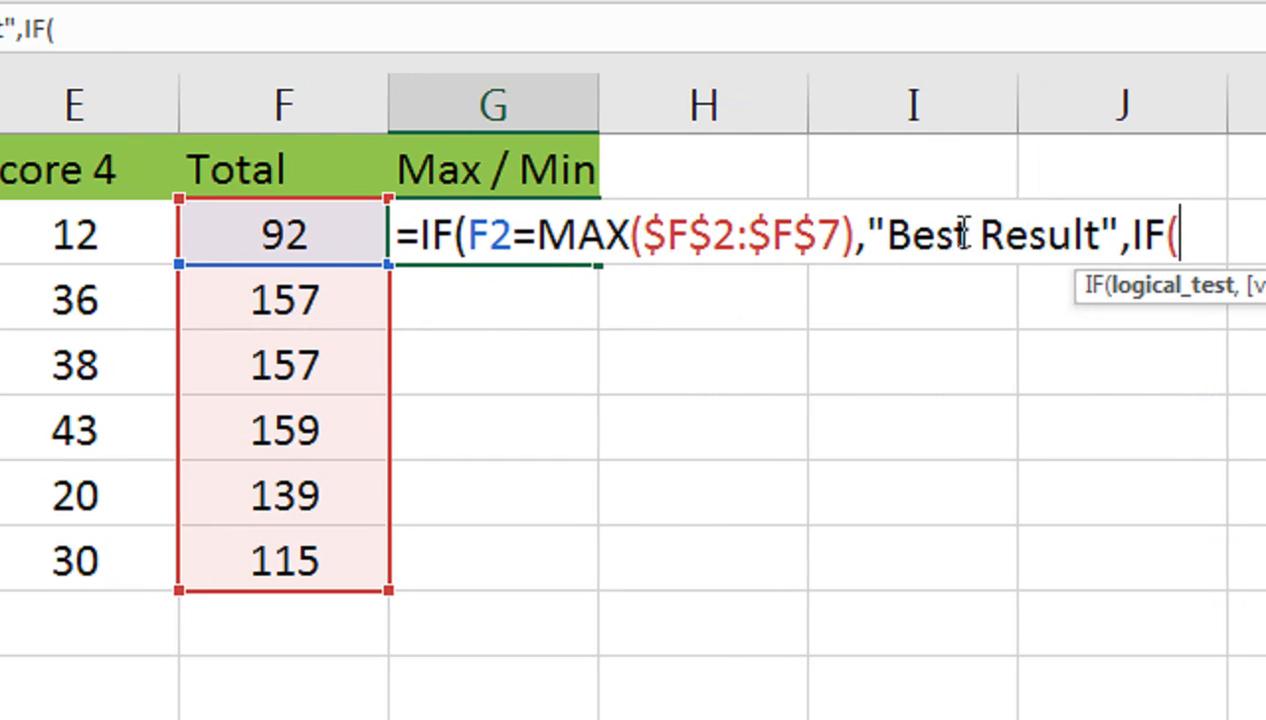
{"action": "left_click", "coordinate": [868, 234]}
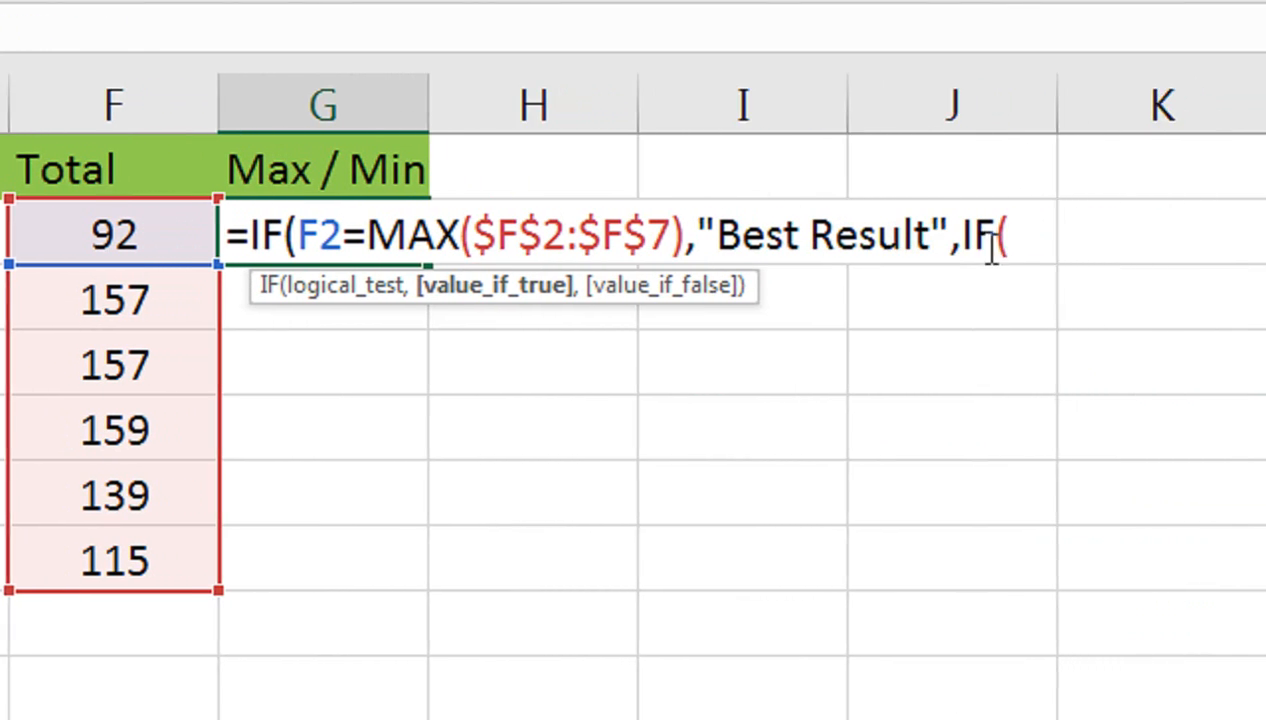
{"action": "left_click", "coordinate": [972, 234]}
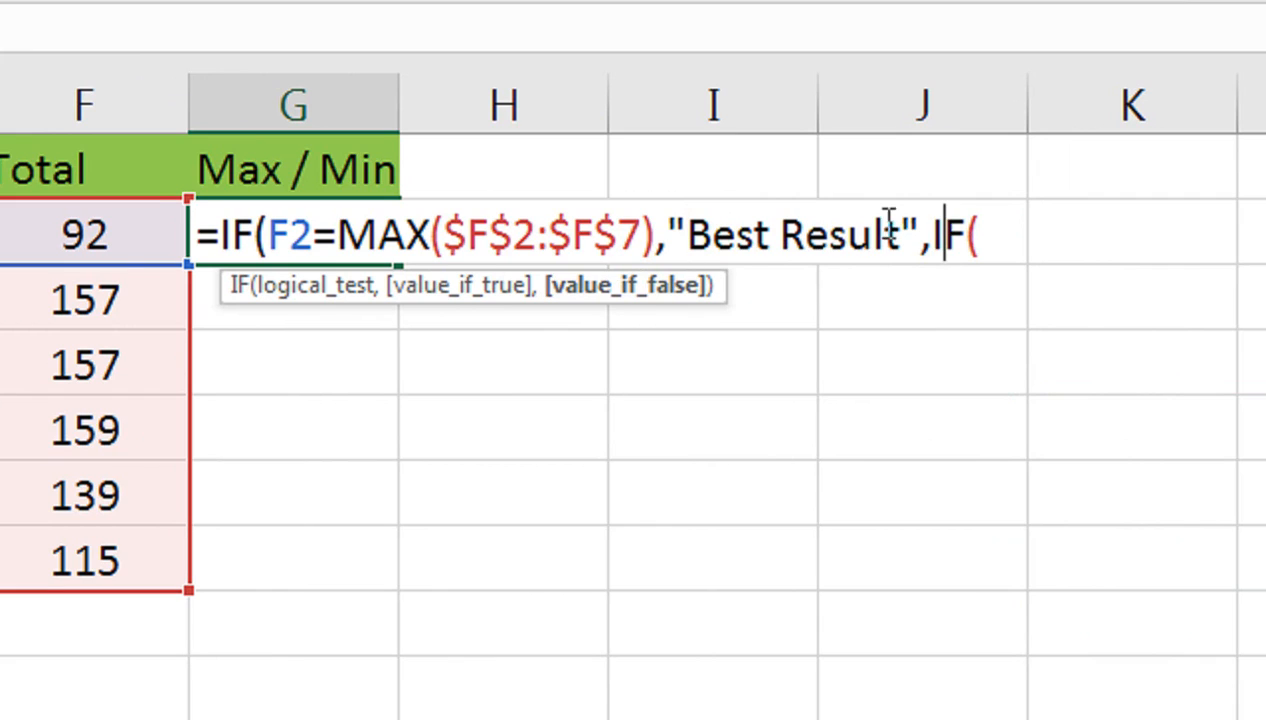
{"action": "left_click", "coordinate": [953, 229]}
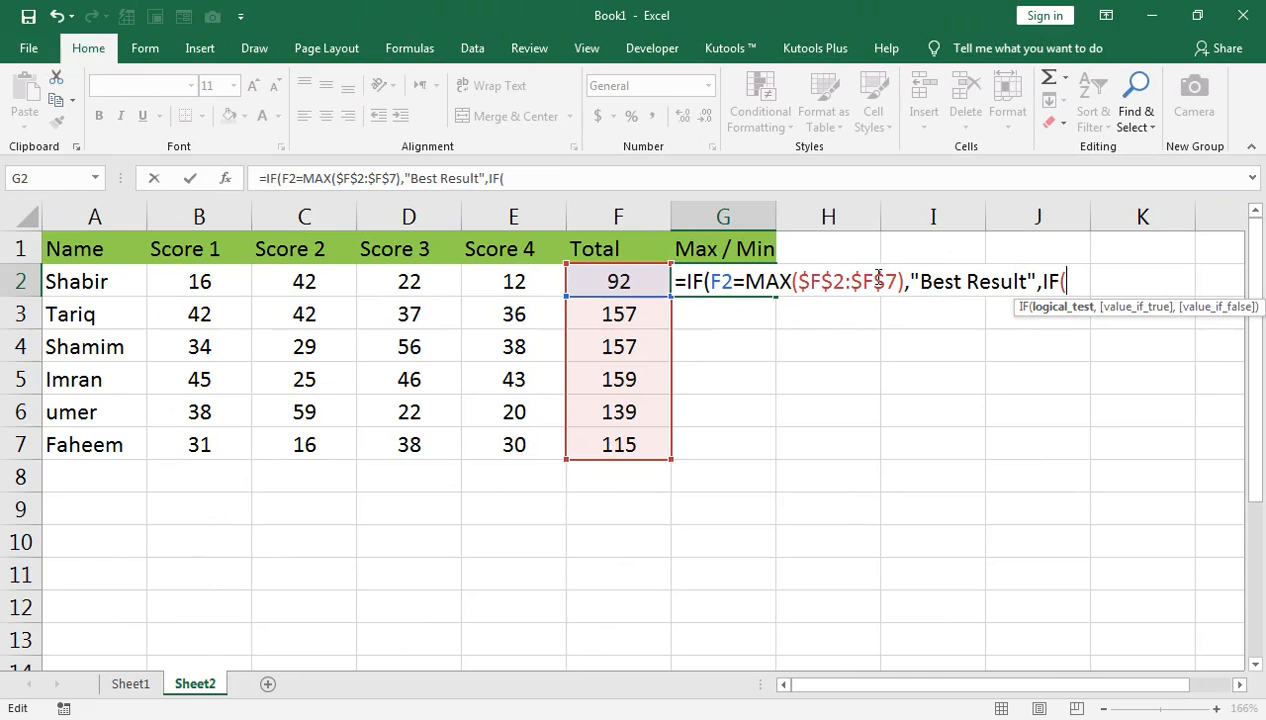
{"action": "left_click", "coordinate": [640, 275]}
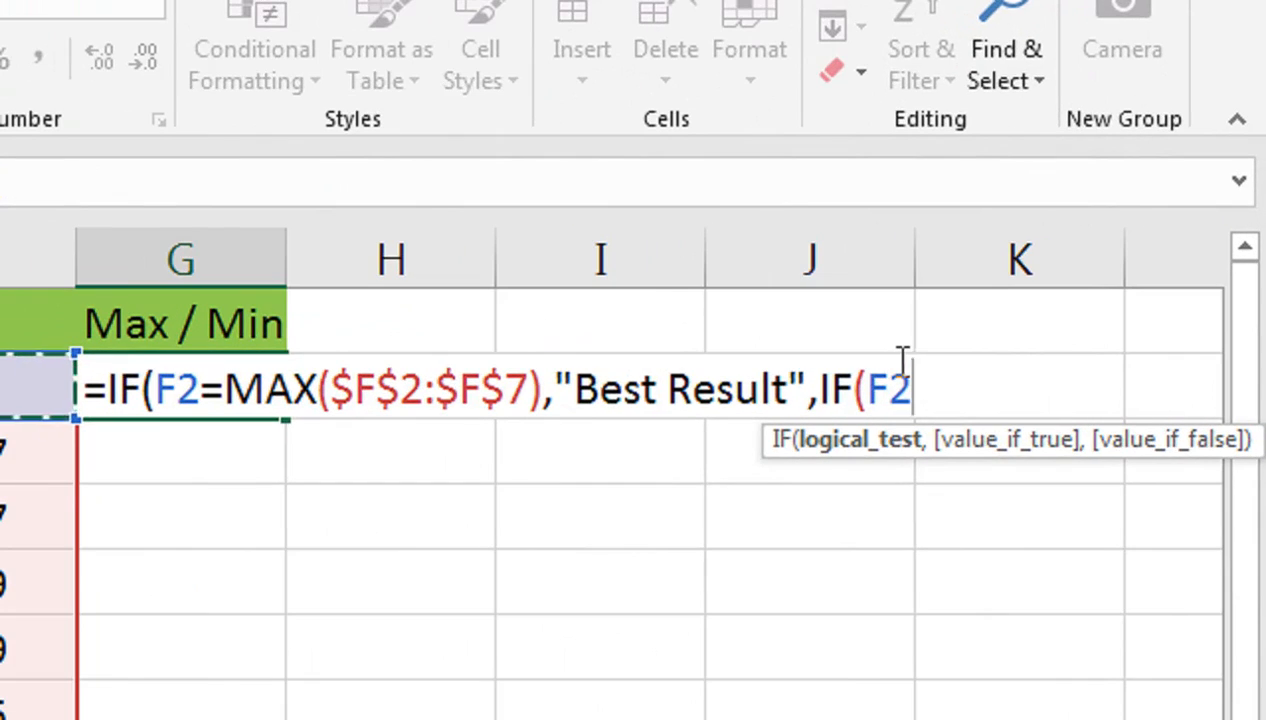
Complete the nested IF's test by comparing F2 with MIN($F$2:$F$7), using an absolute range.
{"action": "type", "text": "=mic"}
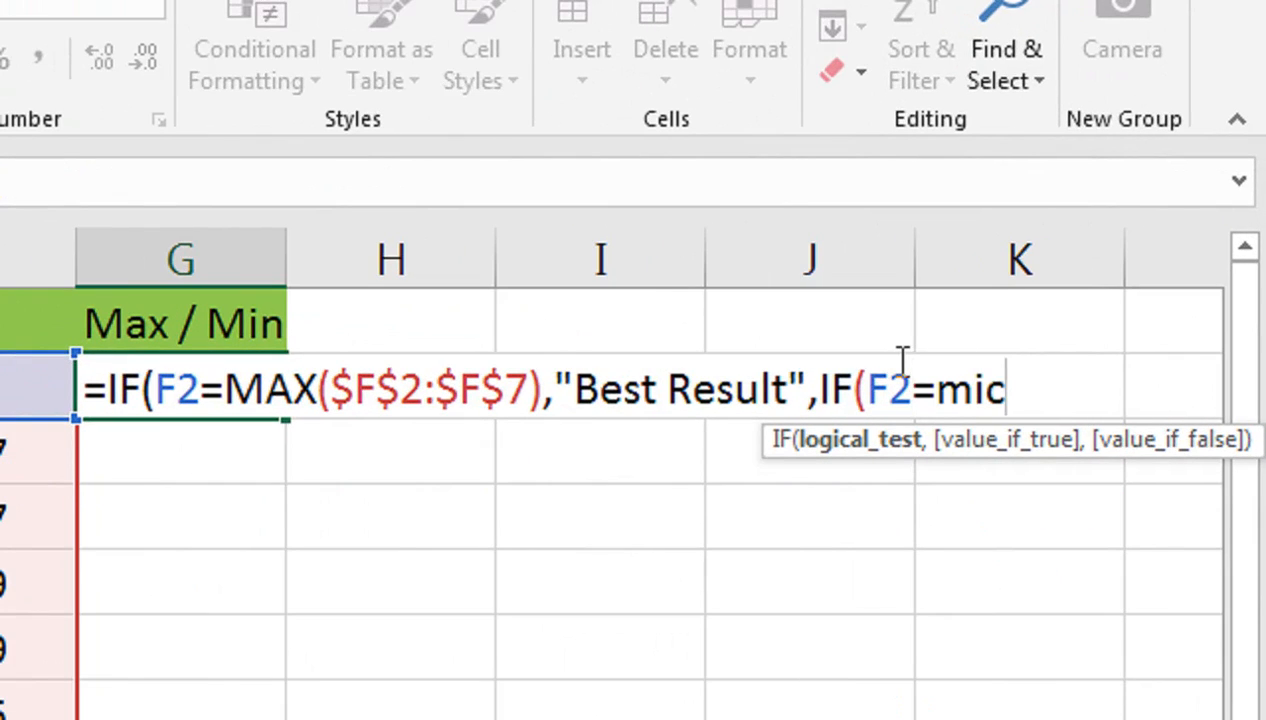
{"action": "key", "text": "BackSpace"}
{"action": "type", "text": "n"}
{"action": "key", "text": "Tab"}
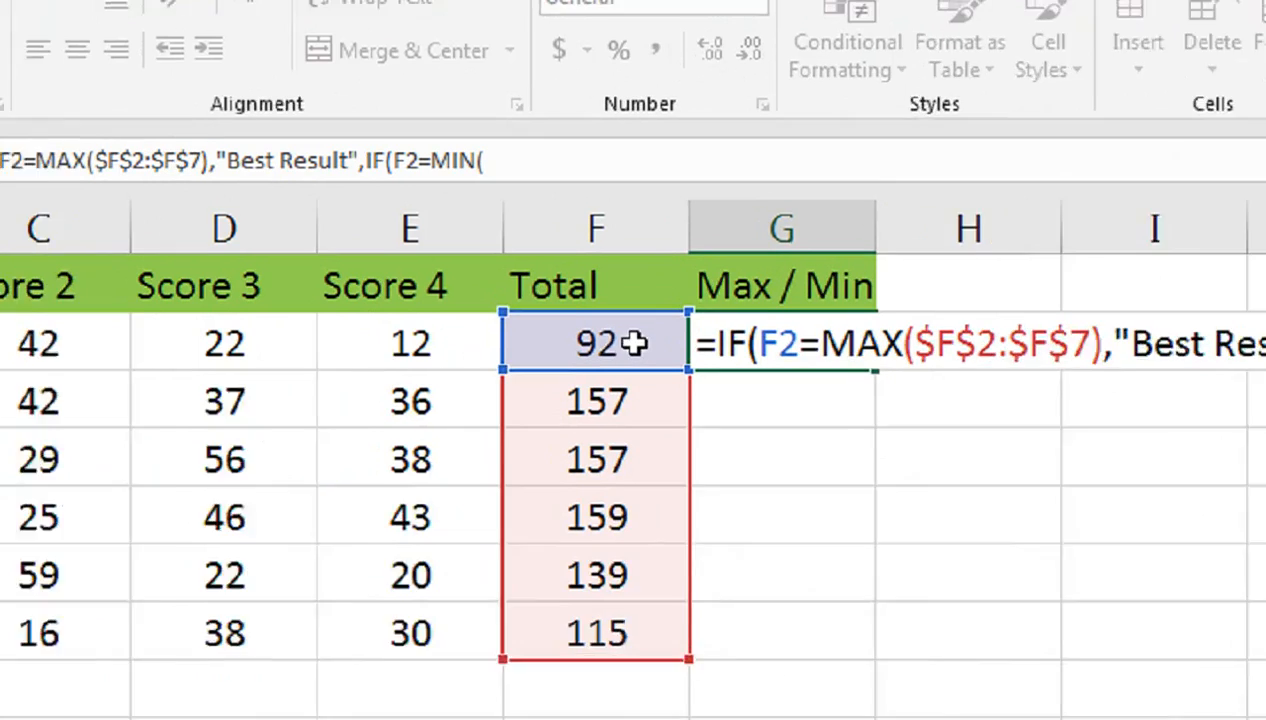
{"action": "left_click", "coordinate": [641, 281]}
{"action": "key", "text": "ctrl+shift+Down"}
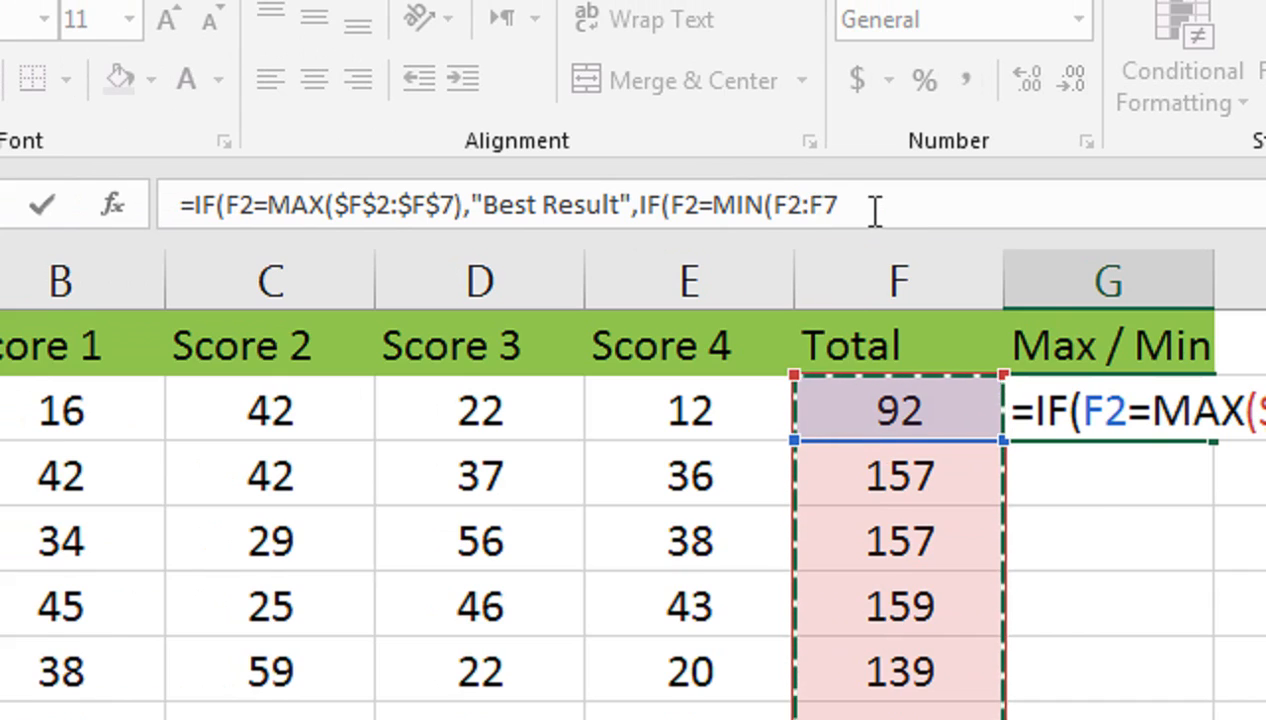
{"action": "key", "text": "F4"}
{"action": "type", "text": ")"}
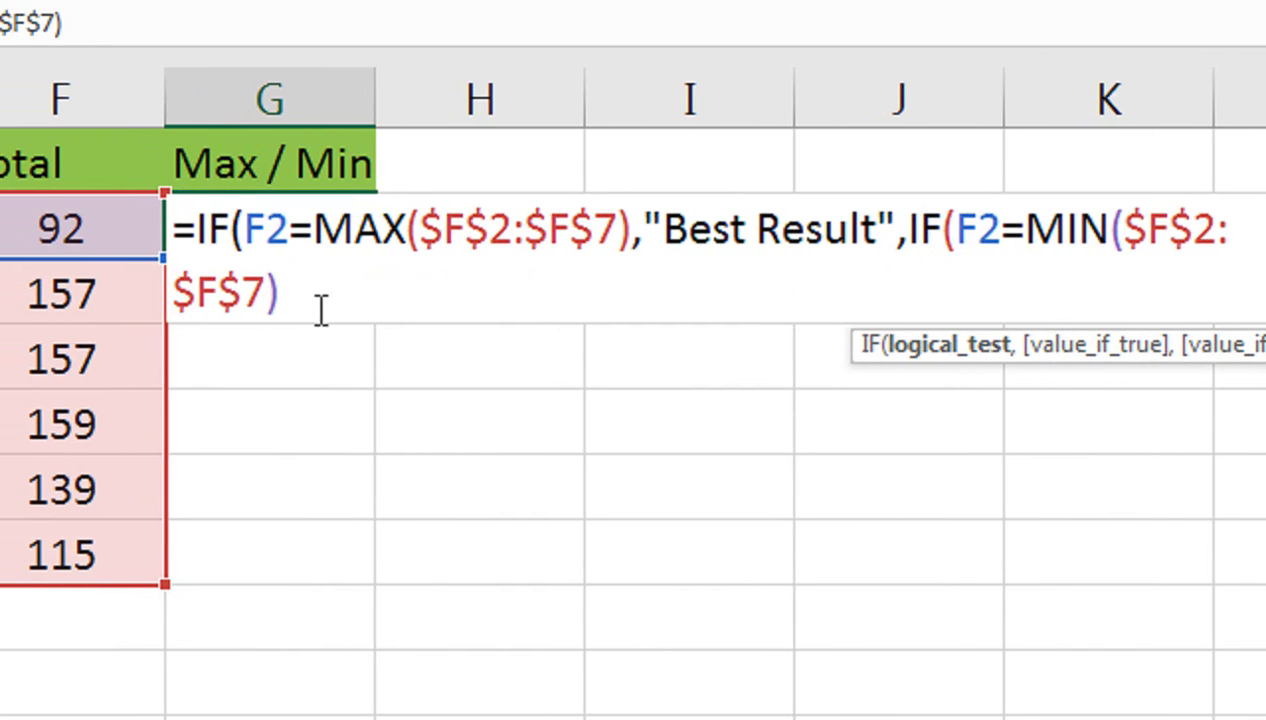
Give the nested IF "Worst Result" as its value if true.
{"action": "type", "text": ","}
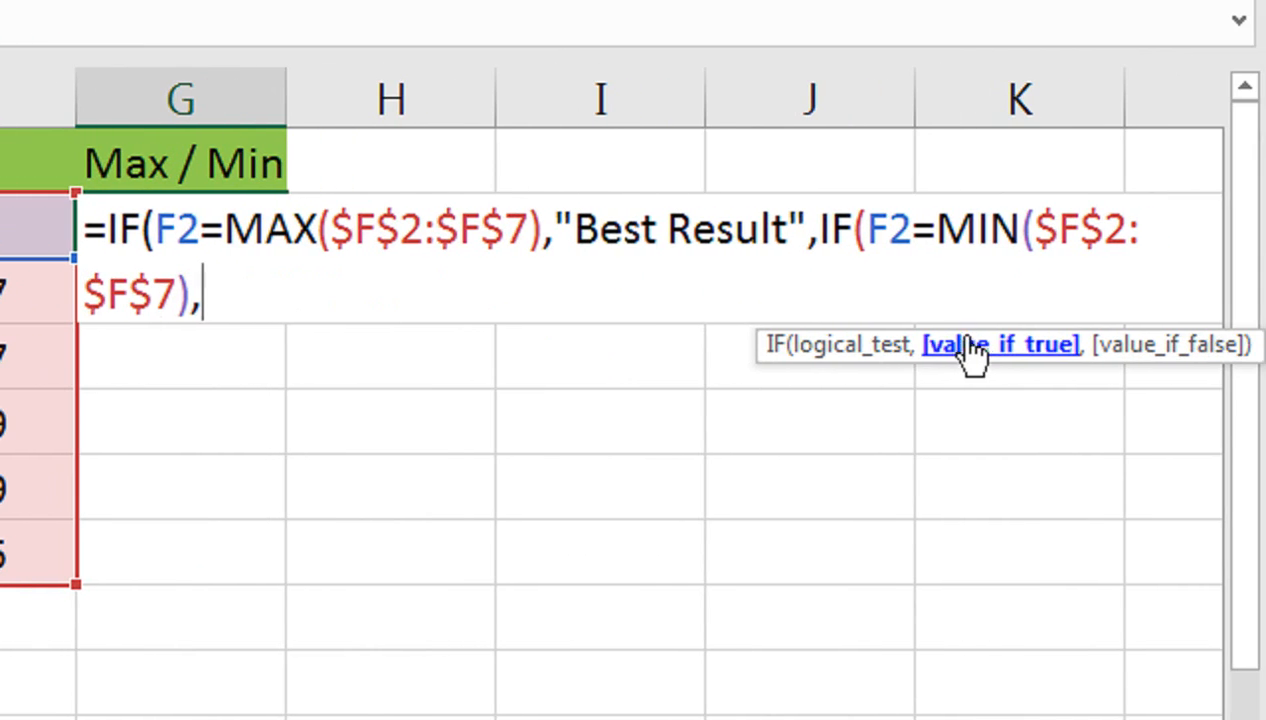
{"action": "type", "text": "\"wo"}
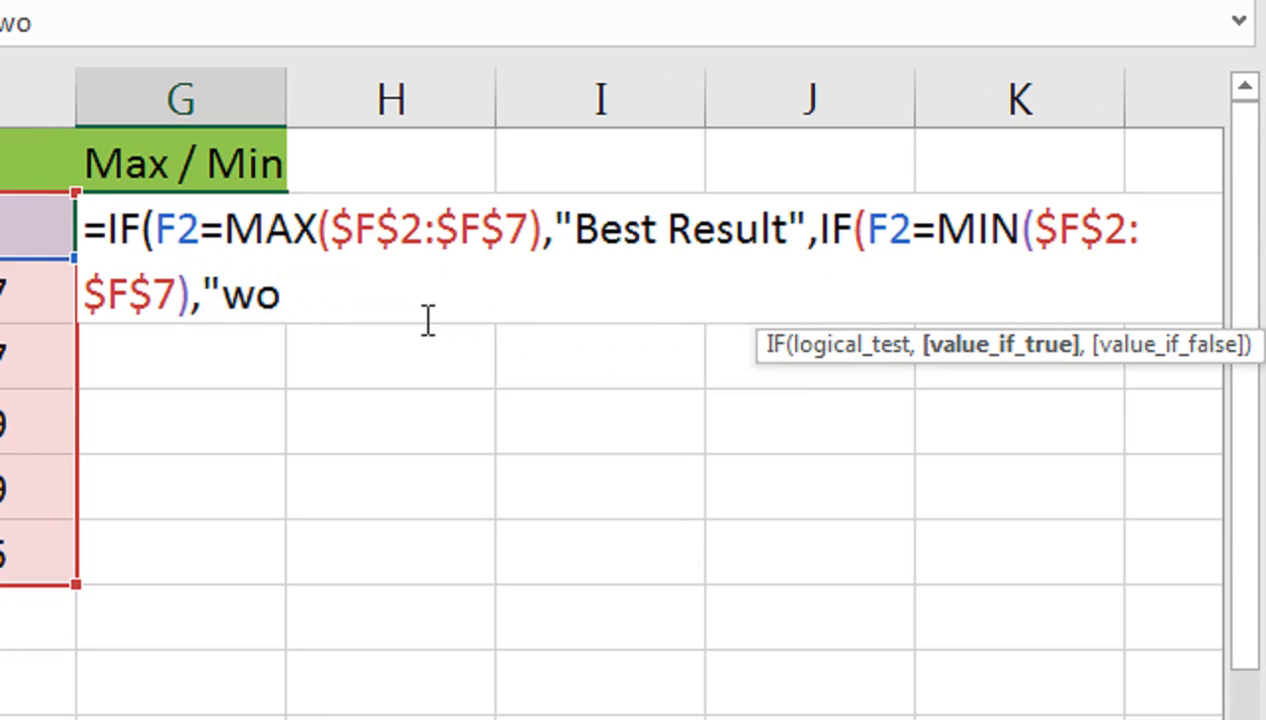
{"action": "key", "text": "BackSpace"}
{"action": "key", "text": "BackSpace"}
{"action": "type", "text": "W"}
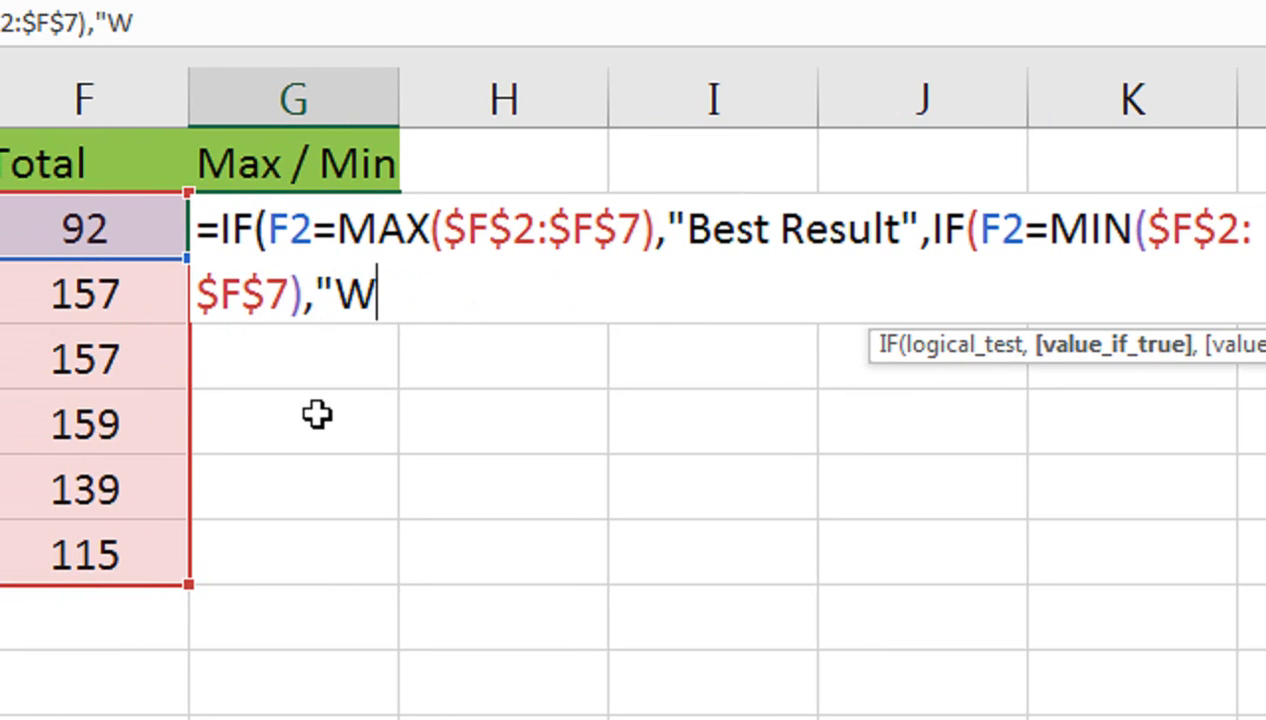
{"action": "type", "text": "orst Result"}
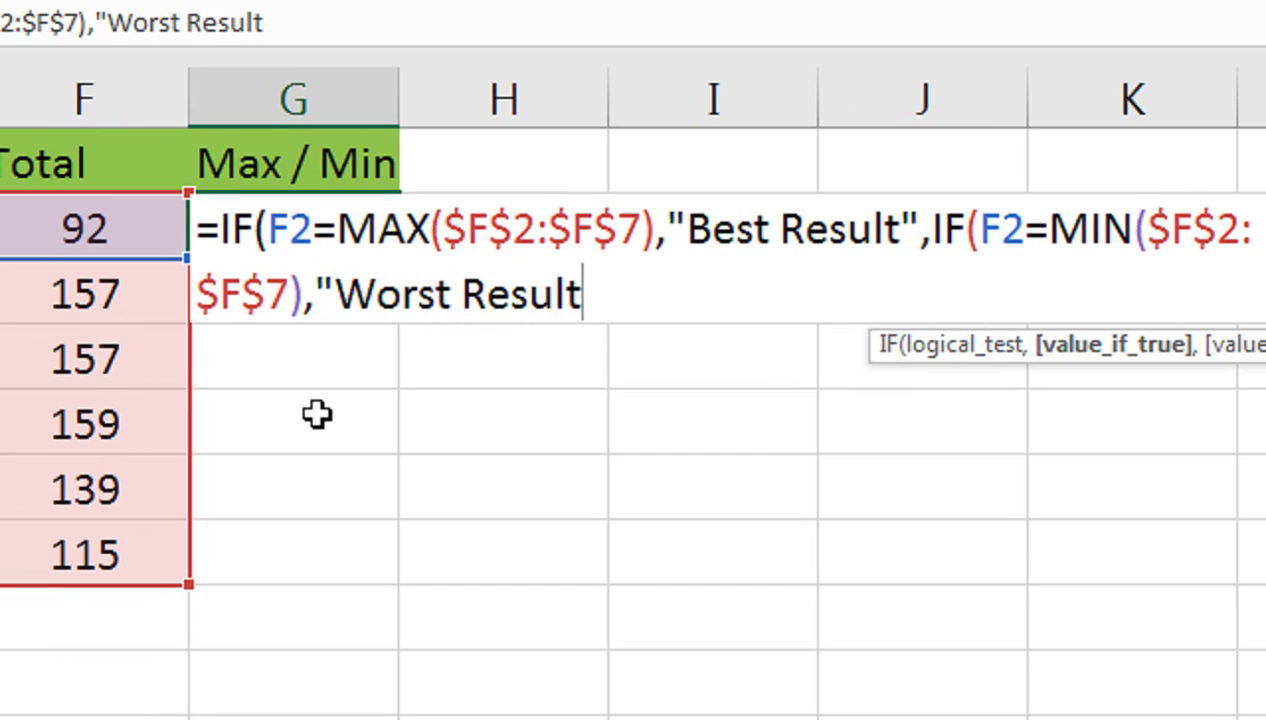
{"action": "type", "text": "\""}
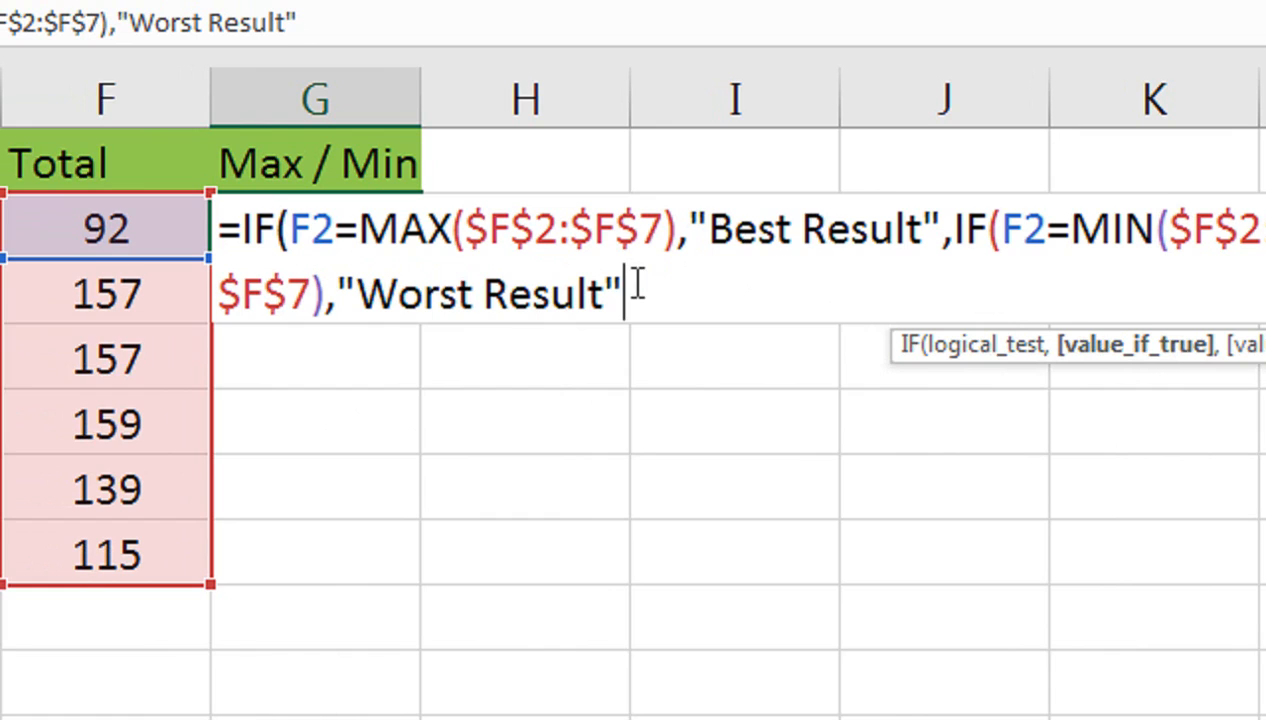
Set the nested IF's value if false to an empty string "", close both IF functions and enter the G2 formula.
{"action": "type", "text": ",\""}
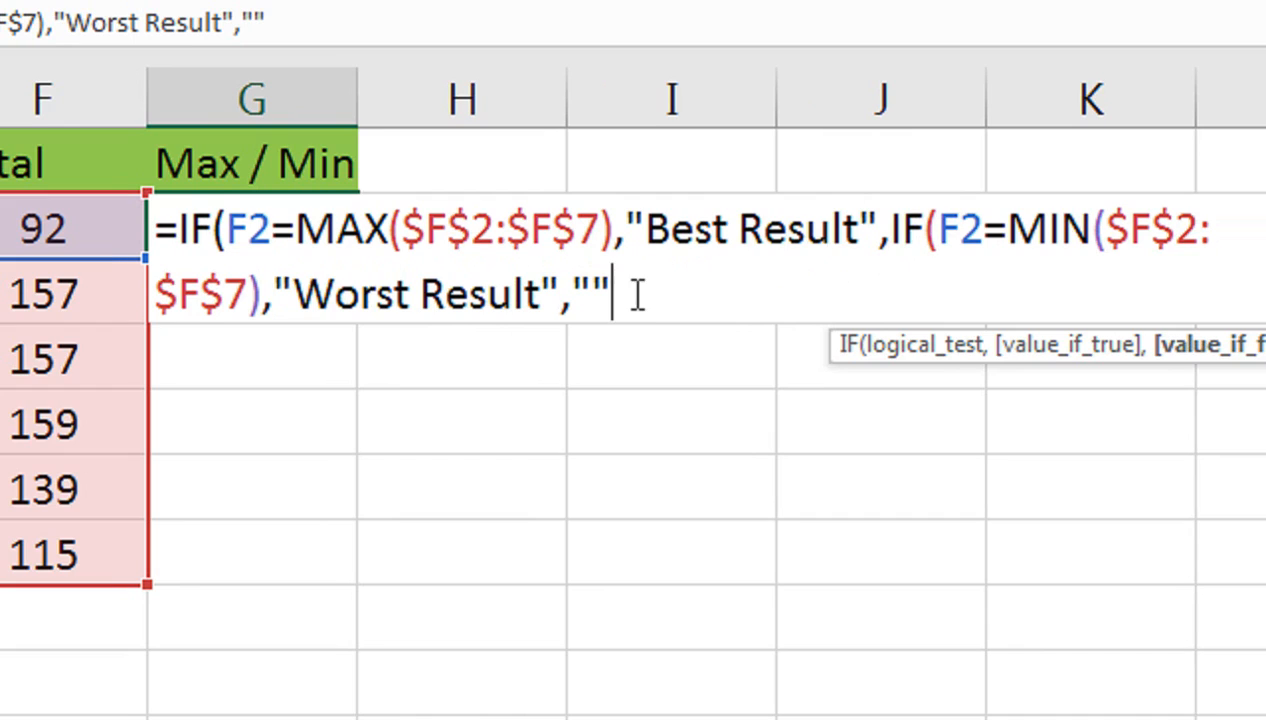
{"action": "type", "text": ")"}
{"action": "type", "text": ")"}
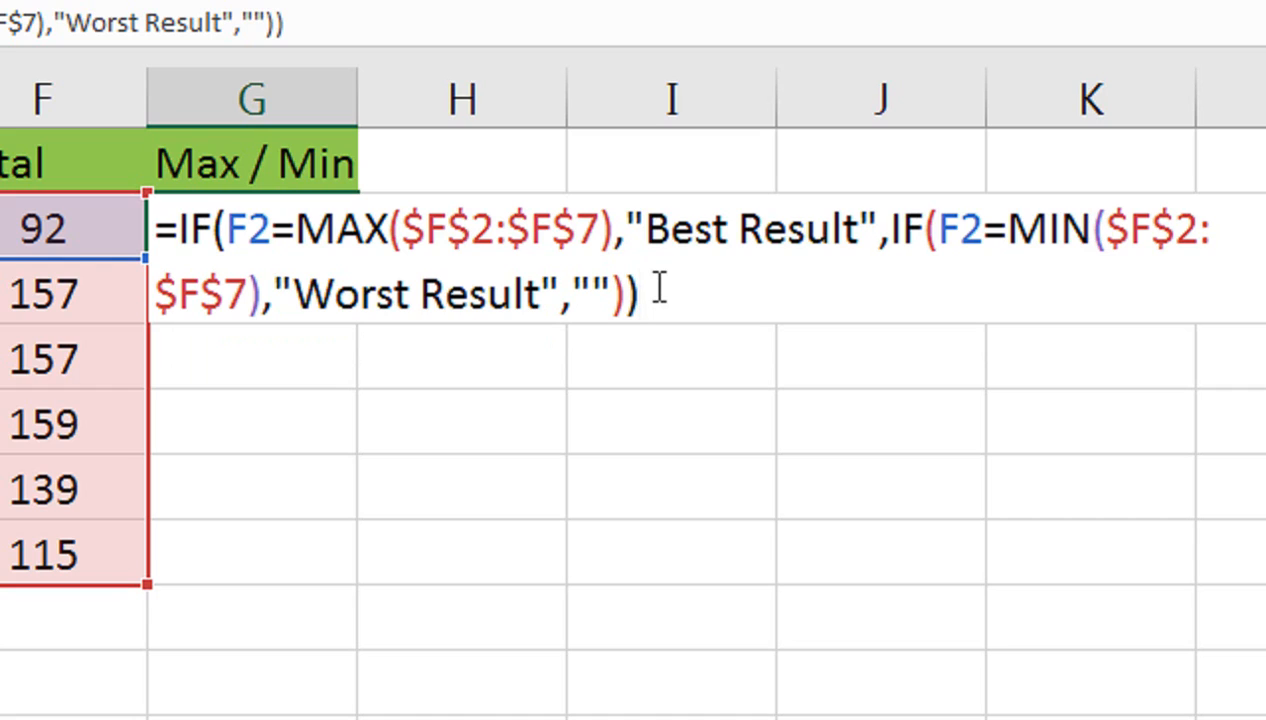
{"action": "key", "text": "Return"}
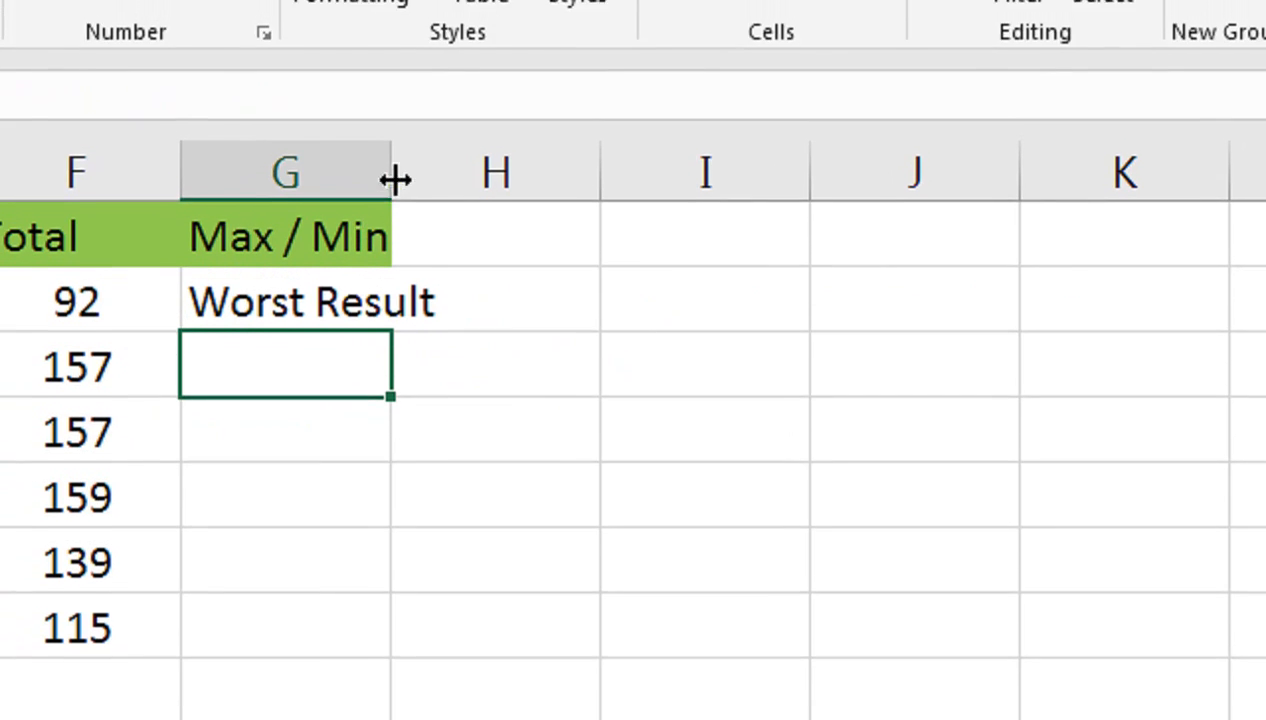
Autofit the width of column G and fill the G2 formula down the Max / Min column through G7.
{"action": "double_click", "coordinate": [390, 180]}
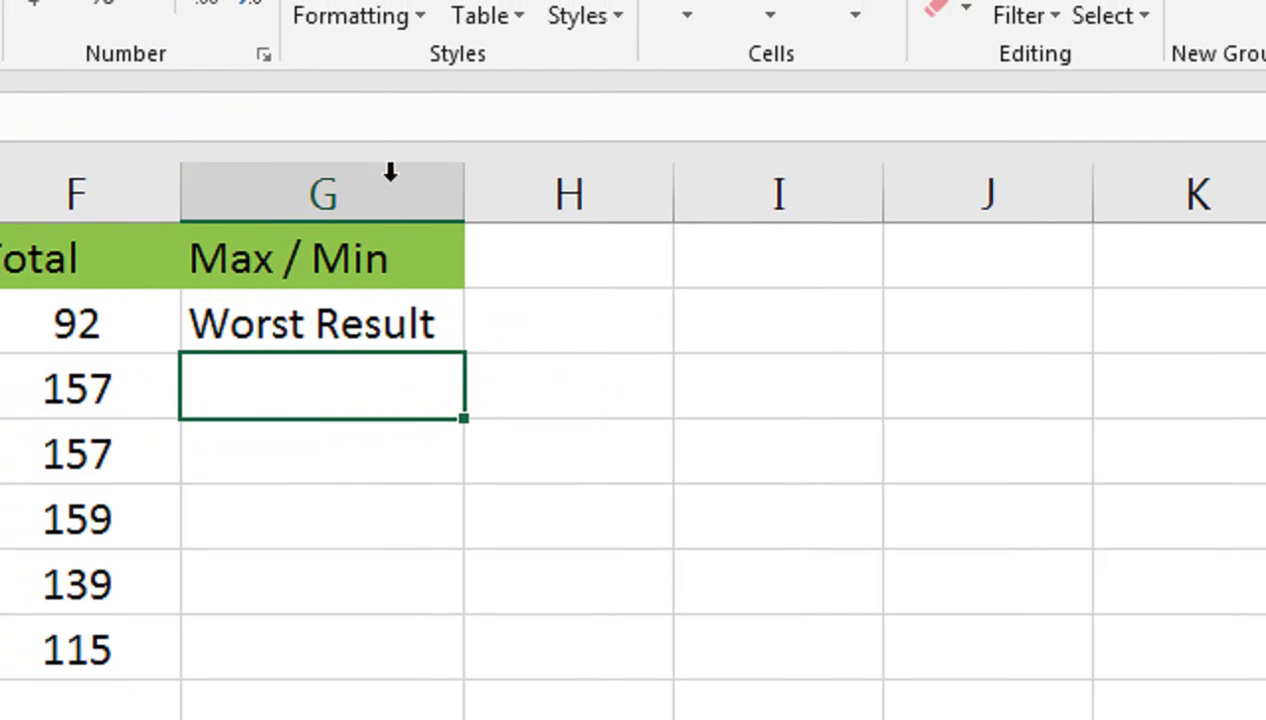
{"action": "left_click", "coordinate": [373, 334]}
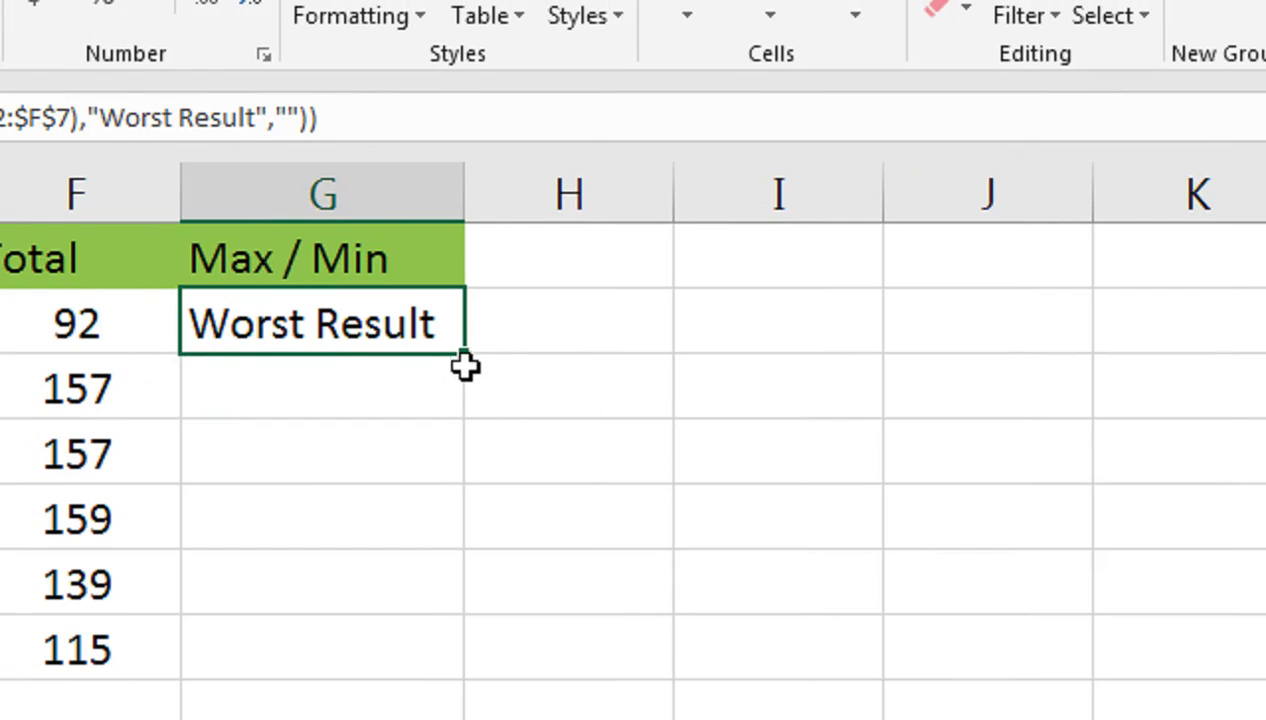
{"action": "double_click", "coordinate": [467, 357]}
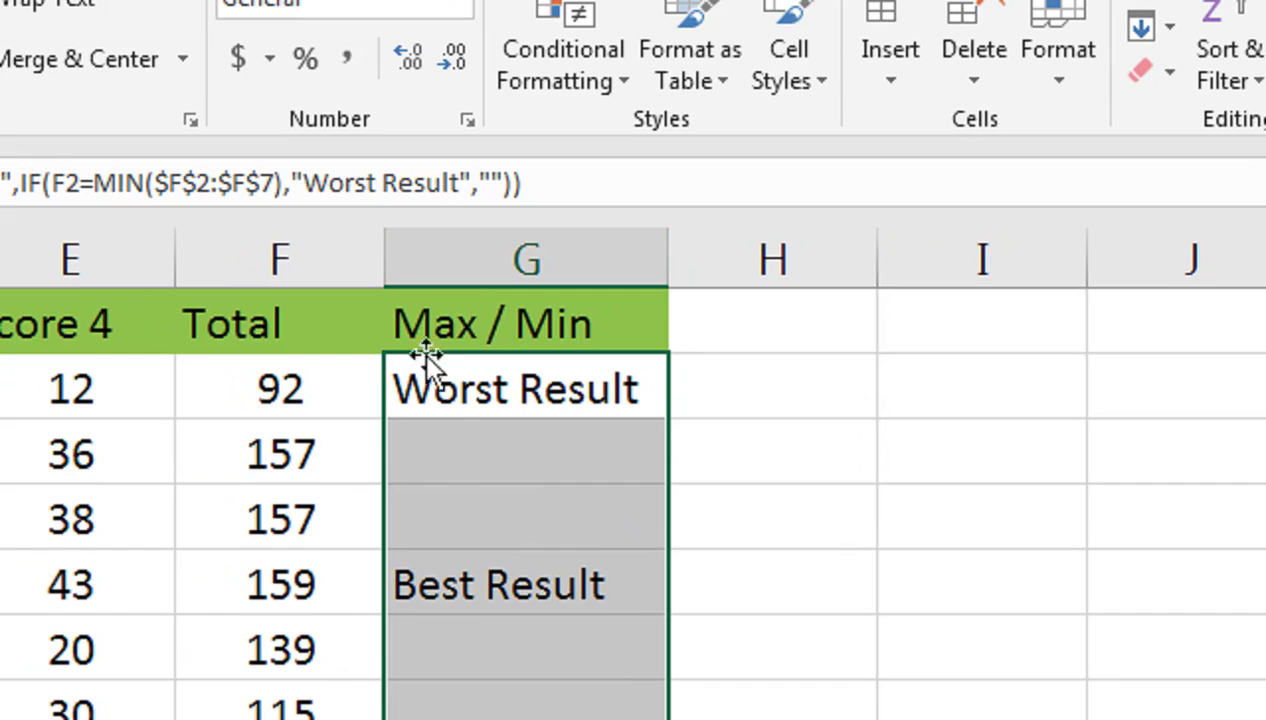
Test the Max / Min flags by changing the first row's Score 4 in E2 to 92.
{"action": "left_click", "coordinate": [356, 389]}
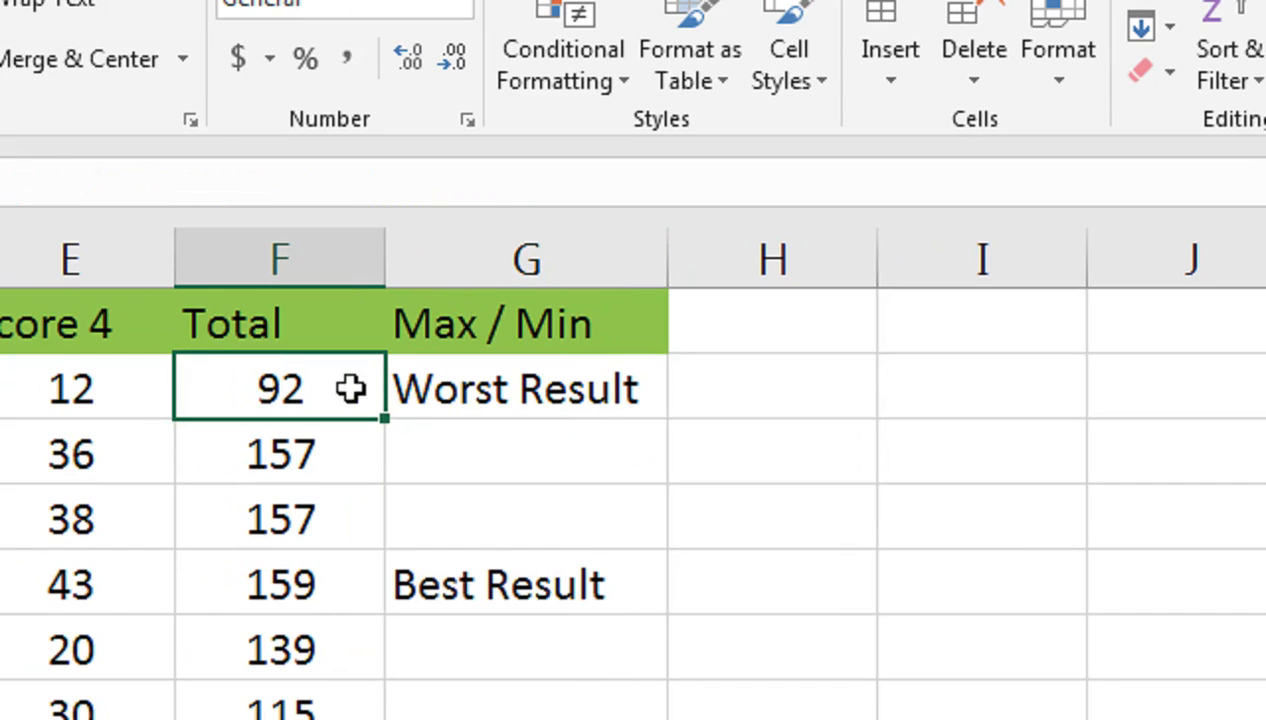
{"action": "left_click", "coordinate": [486, 398]}
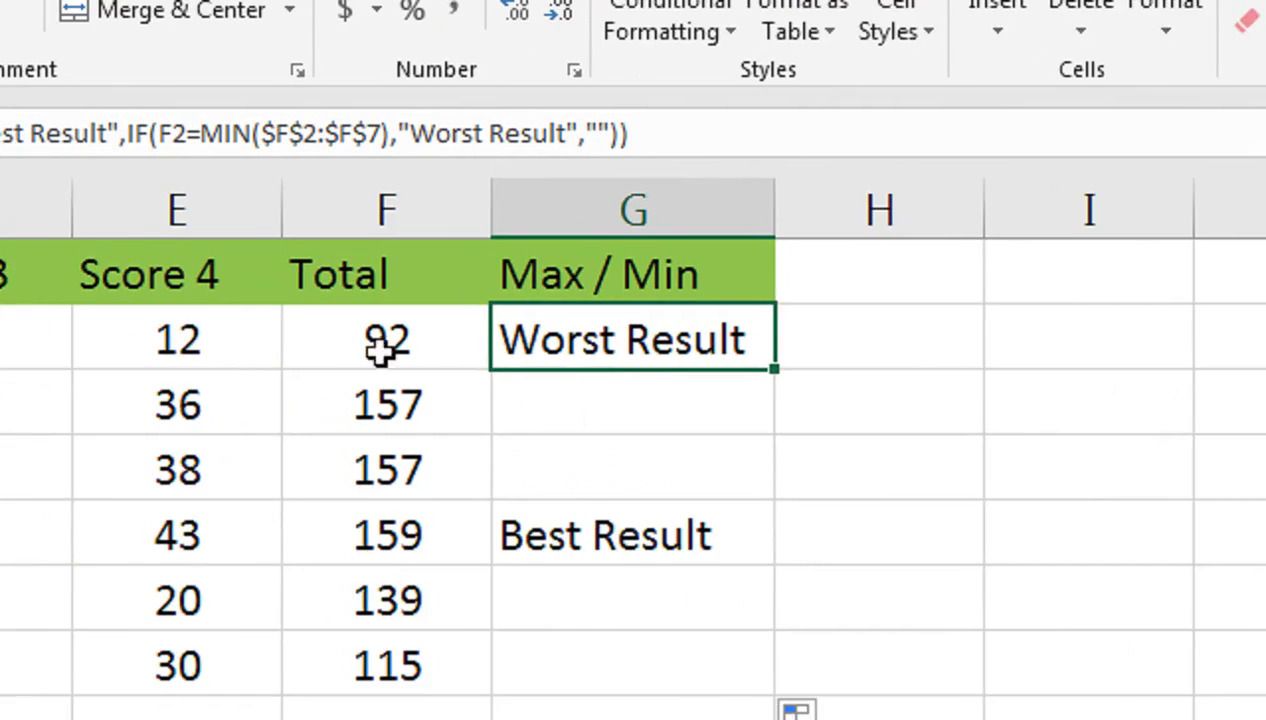
{"action": "left_click", "coordinate": [497, 284]}
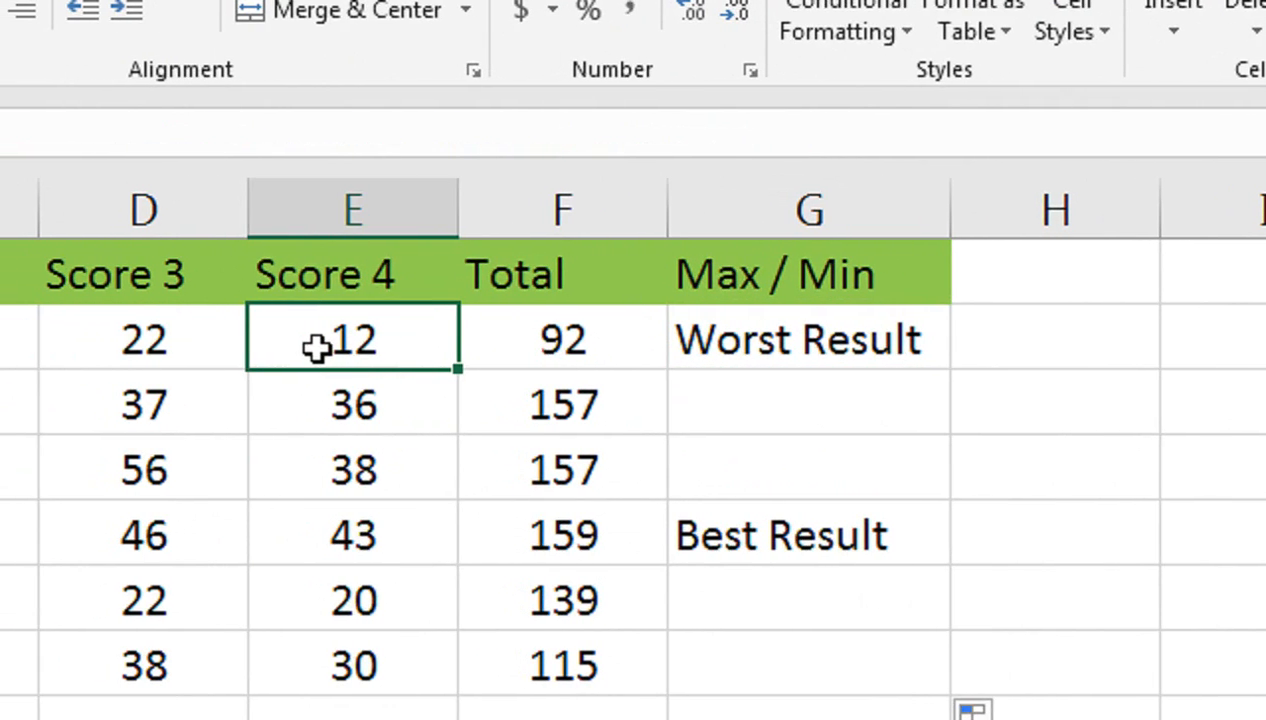
{"action": "type", "text": "92"}
{"action": "key", "text": "Return"}
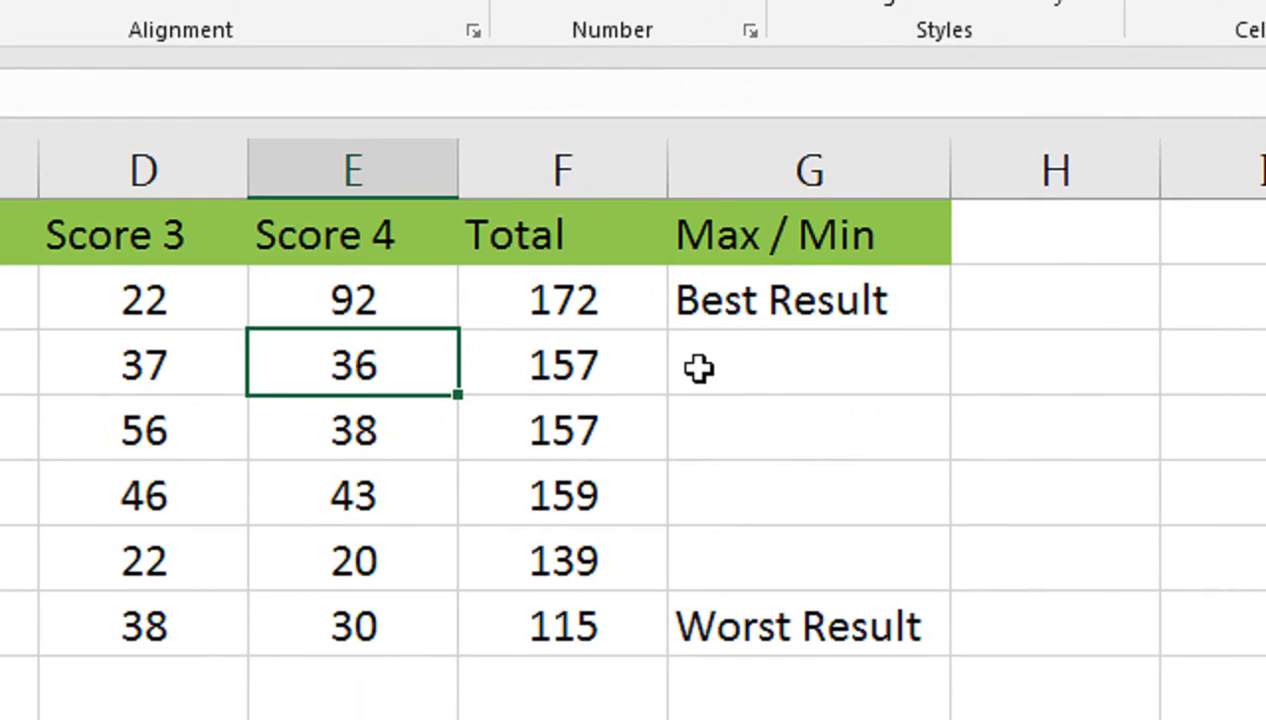
Set the first row's Score 4 in E2 back to 12 and check its total in F2.
{"action": "left_click", "coordinate": [343, 312]}
{"action": "type", "text": "12"}
{"action": "key", "text": "Return"}
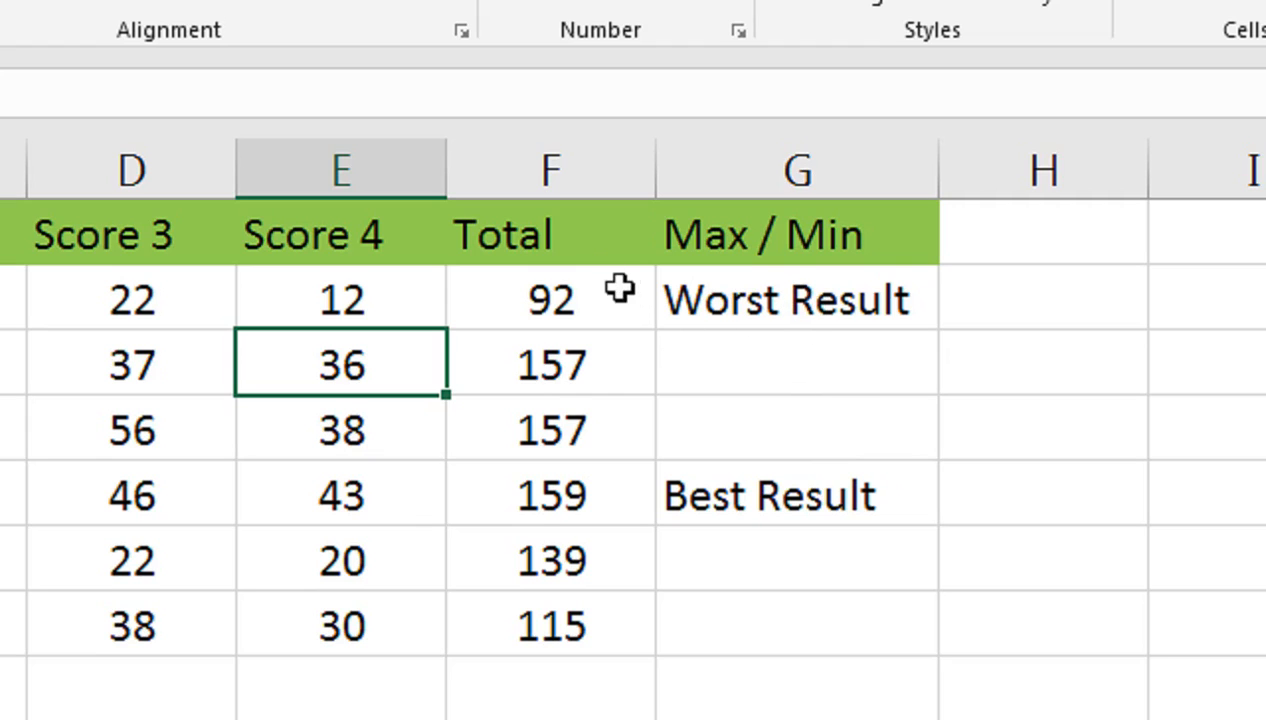
{"action": "left_click", "coordinate": [560, 290]}
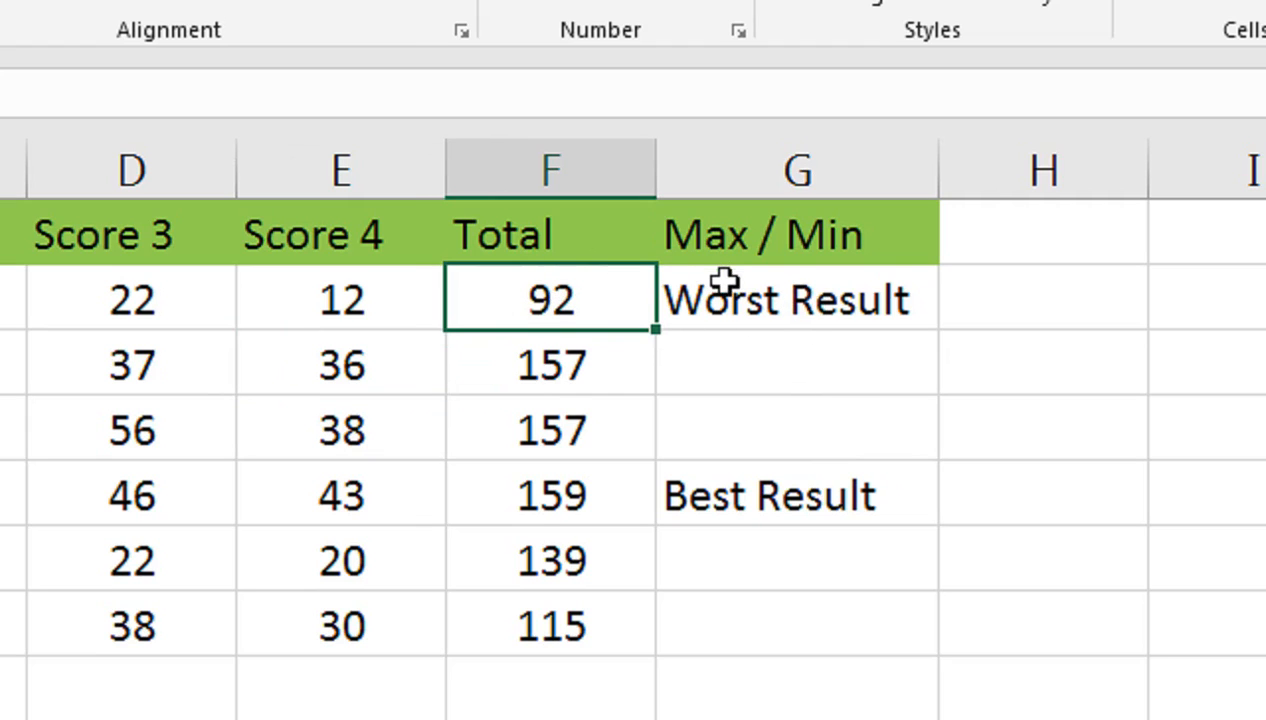